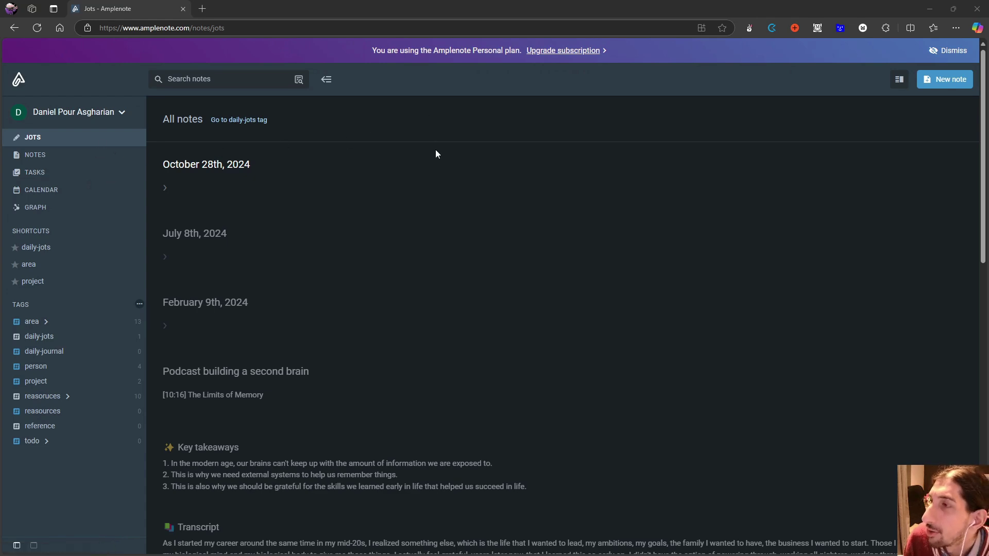
Bring up the subscription plans page and scroll through the Personal, Pro, Unlimited and Founder cards
click(544, 55)
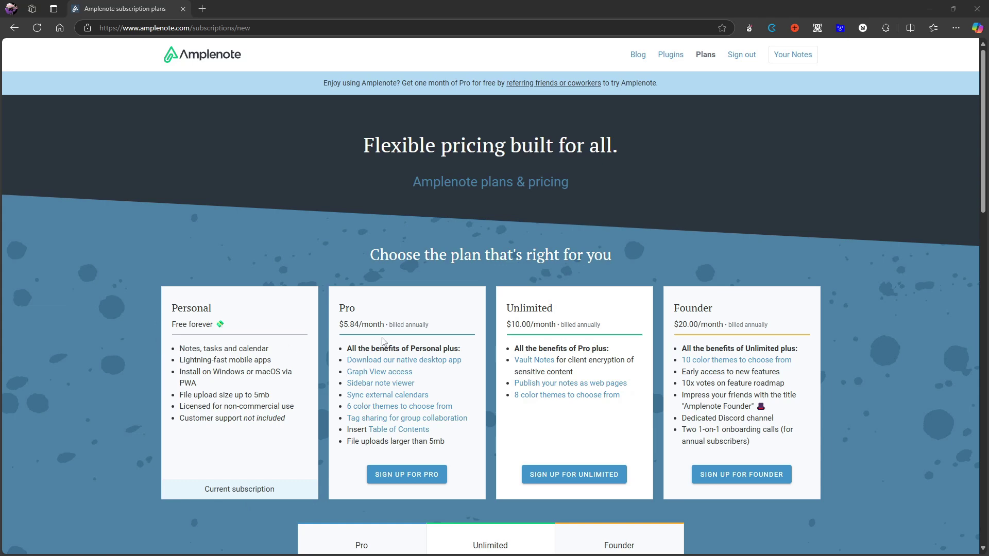
scroll(382, 350, down, 1)
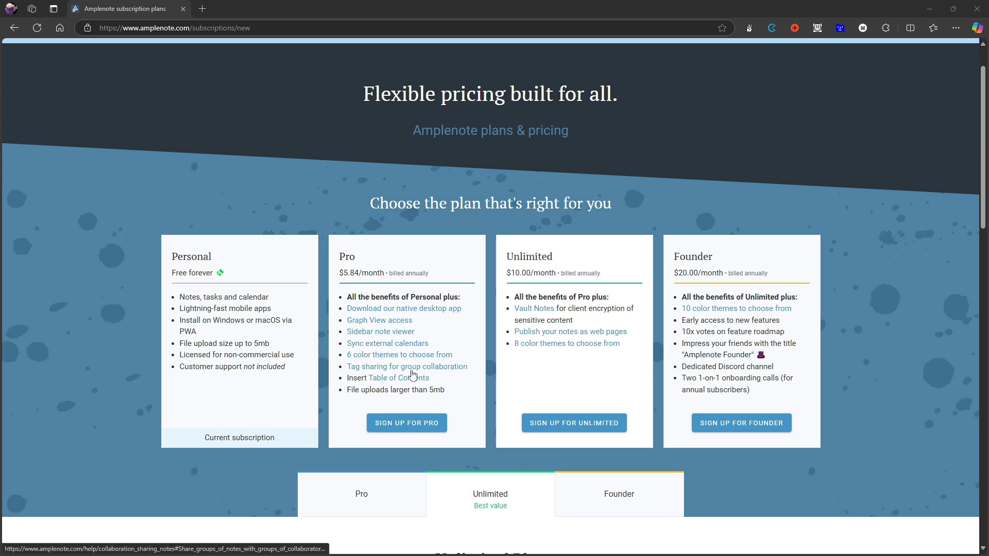
scroll(423, 370, down, 1)
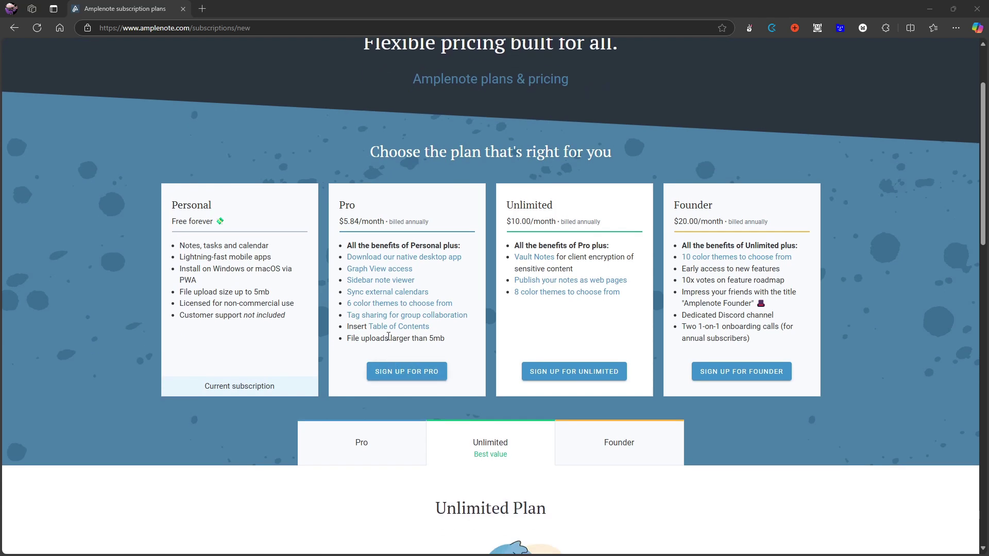
scroll(397, 350, up, 1)
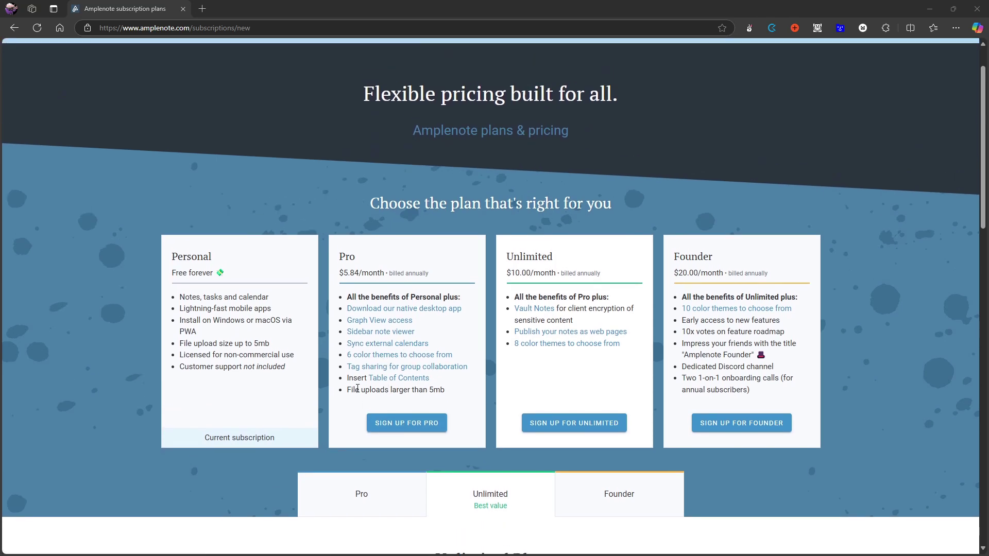
scroll(481, 404, up, 1)
scroll(482, 404, down, 1)
Highlight the Unlimited plan's name and price and the word 'Choose', then clear the selection
scroll(725, 350, down, 1)
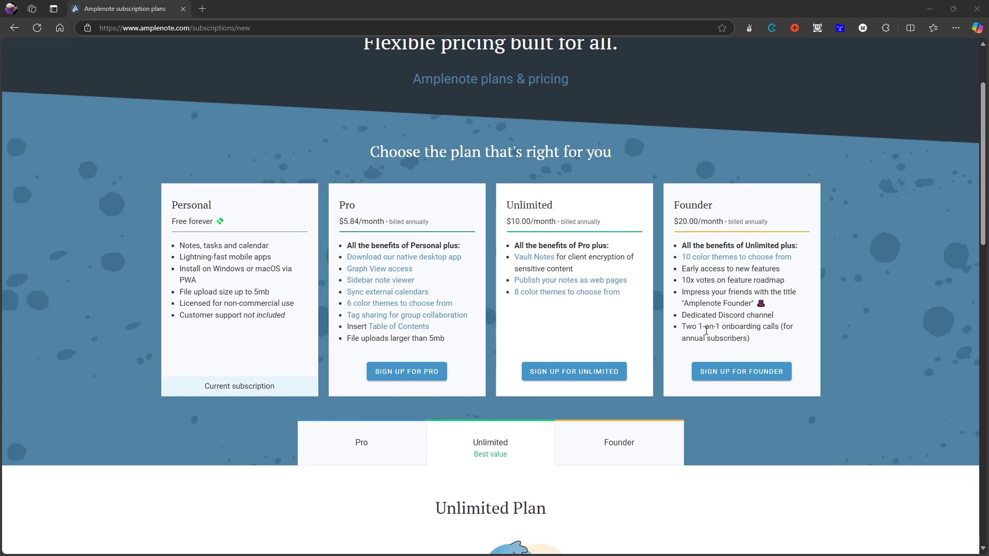
scroll(735, 341, up, 1)
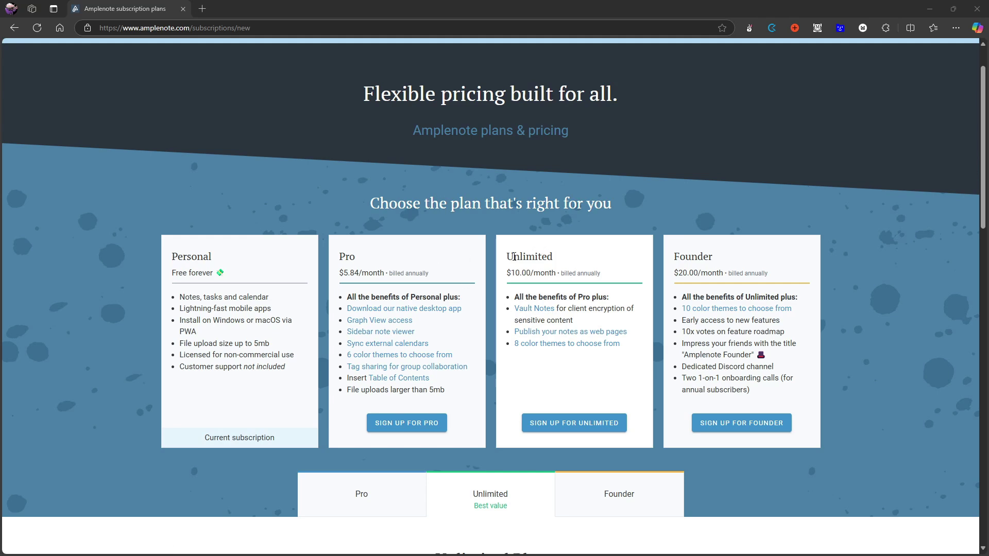
drag(507, 253, 580, 274)
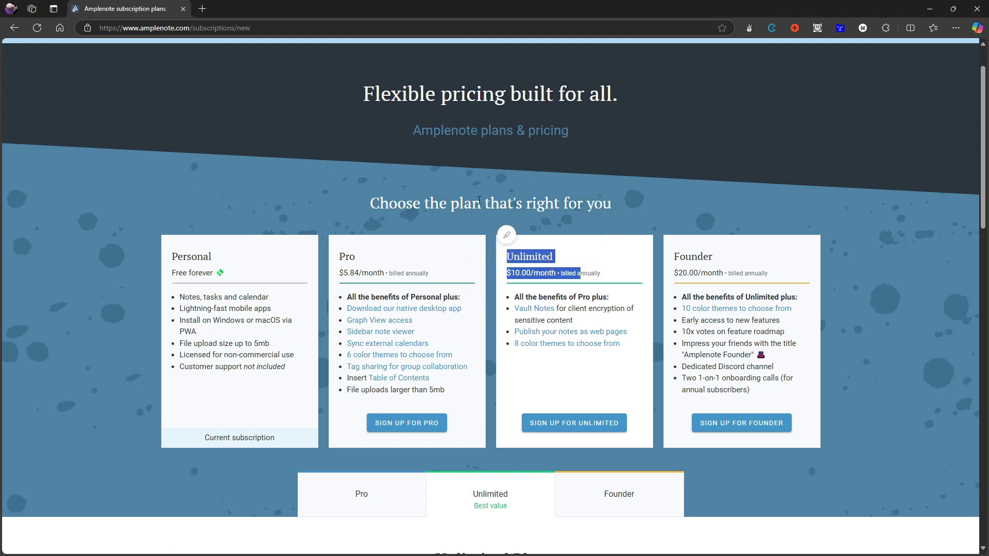
double_click(434, 190)
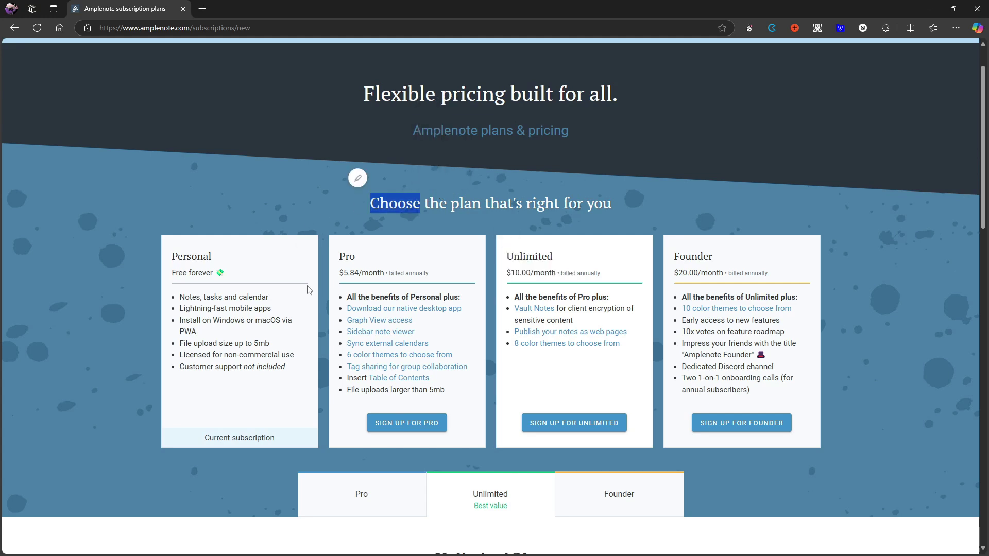
click(277, 248)
Highlight and clear the Pro and Founder monthly prices on the plans page
scroll(305, 254, down, 3)
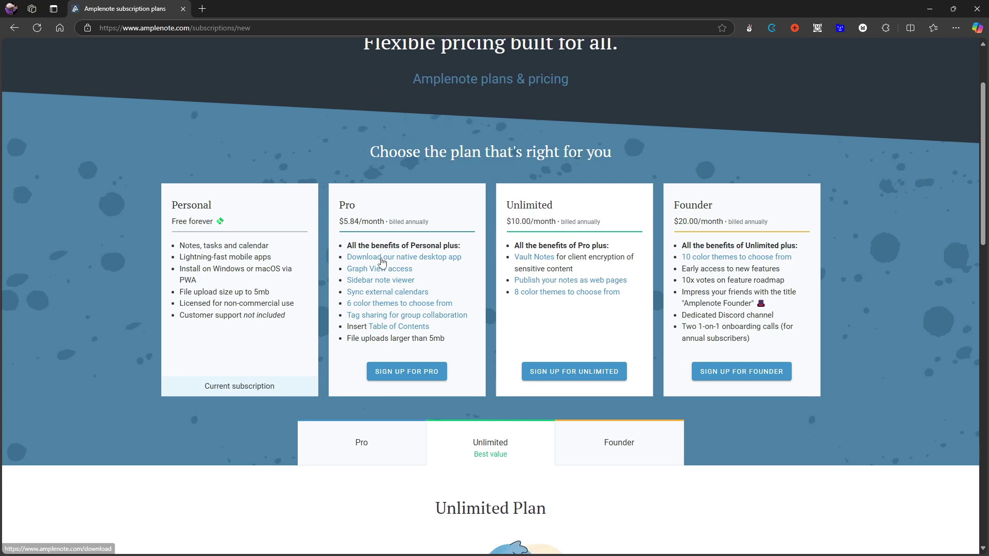
scroll(393, 251, down, 3)
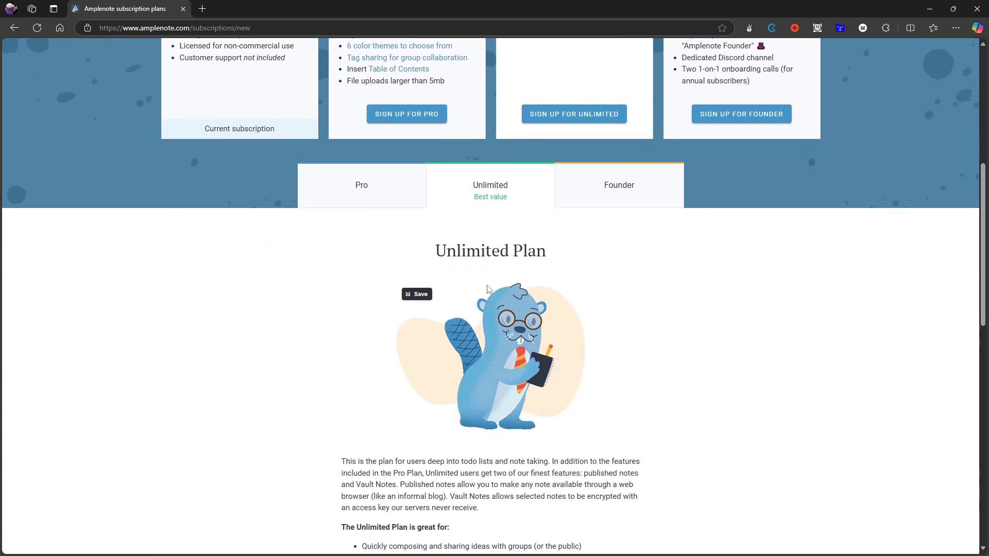
scroll(489, 288, up, 5)
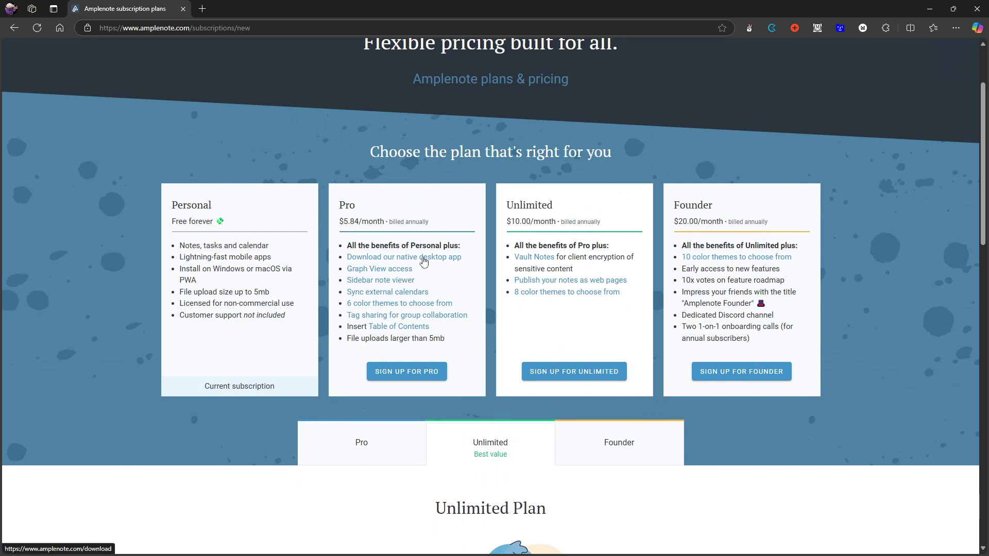
drag(338, 222, 435, 223)
click(638, 221)
drag(674, 222, 769, 222)
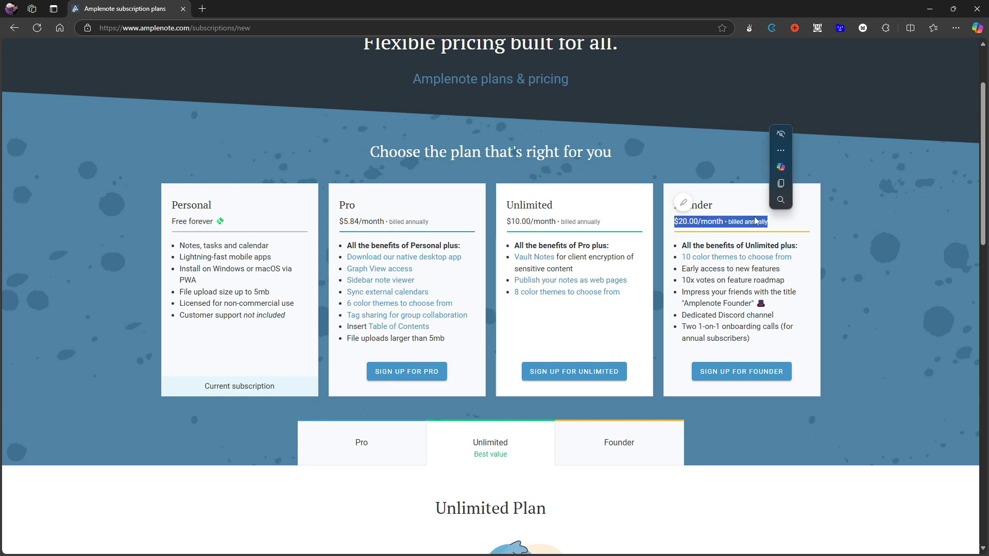
click(714, 168)
scroll(692, 214, up, 1)
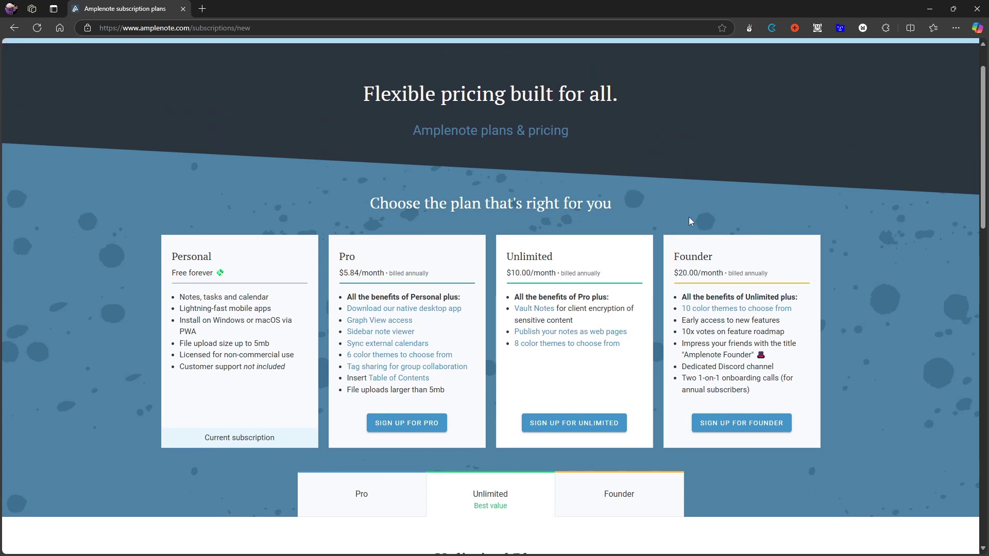
scroll(601, 225, down, 2)
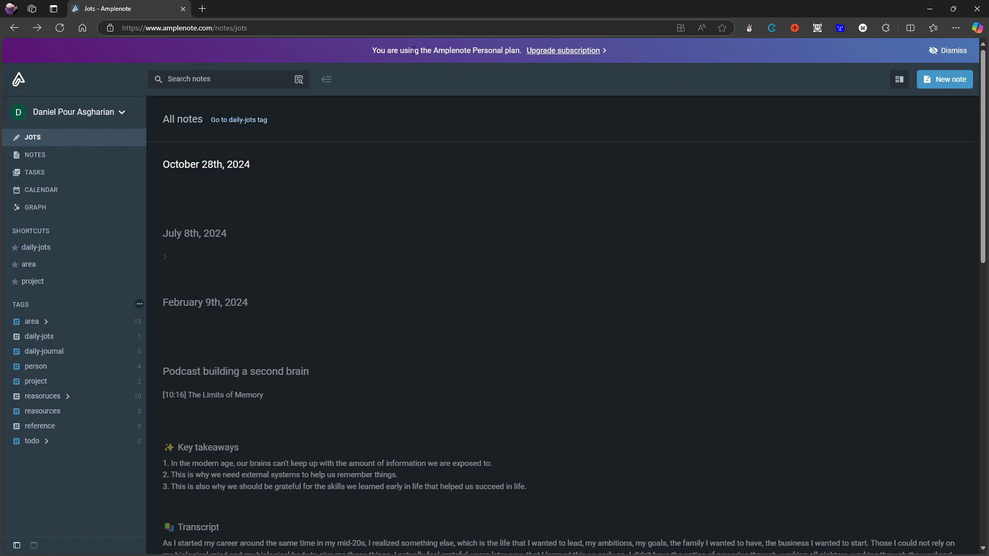
Dismiss the purple Personal plan banner and go back to the October 28th, 2024 jots
click(935, 51)
click(934, 54)
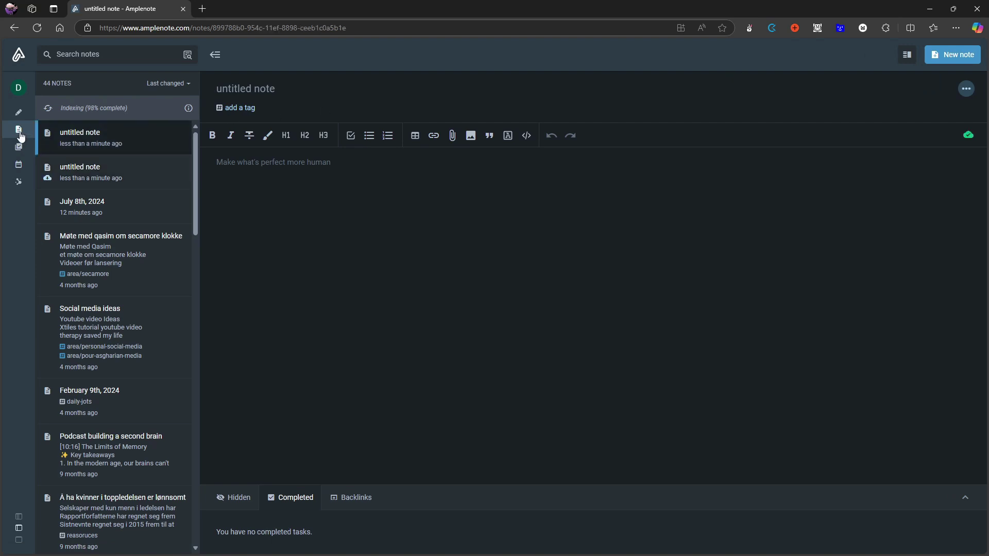
click(18, 112)
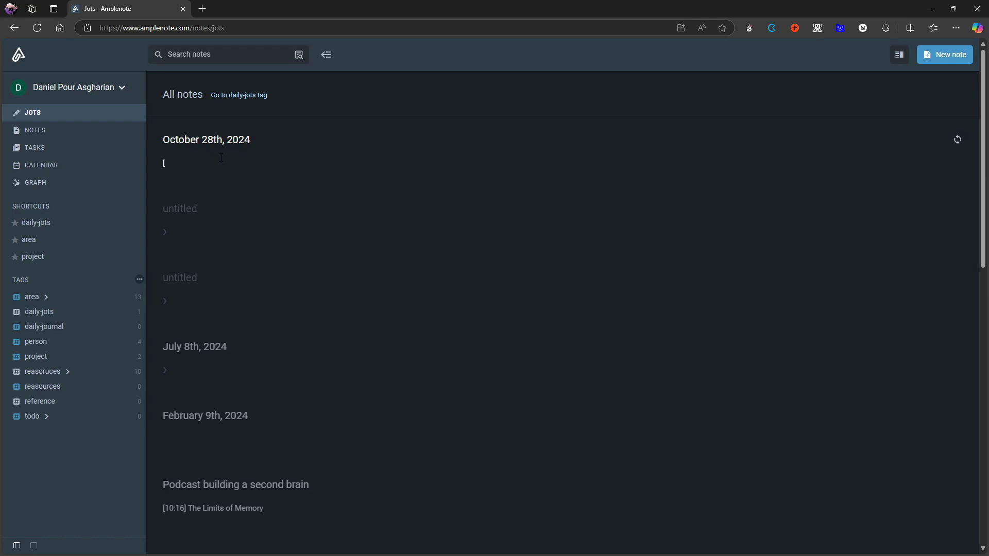
Add the tasks 'Take out trash' and 'Film a youtube' to today's October 28th jot
text(])
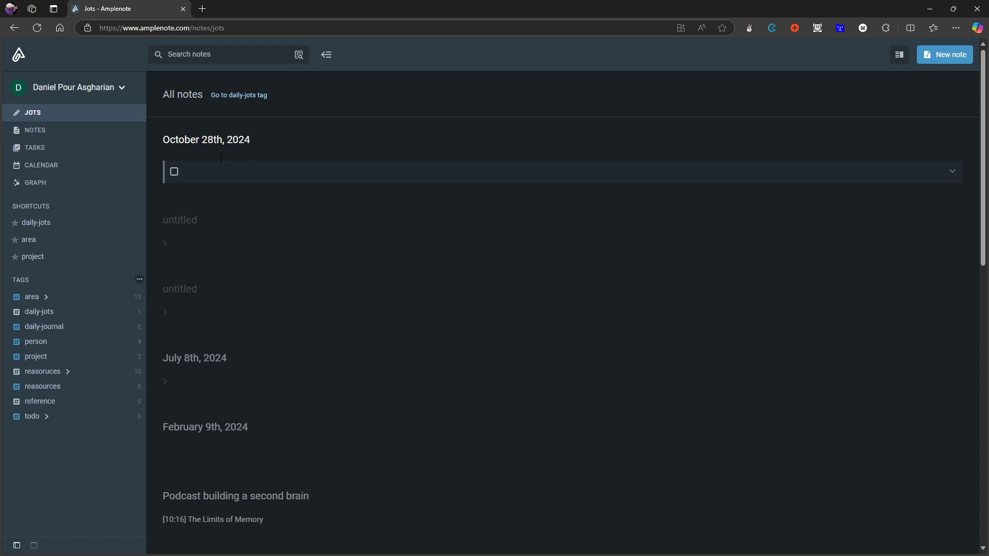
scroll(330, 214, down, 1)
scroll(329, 215, up, 1)
text(Take out trash)
key(Return)
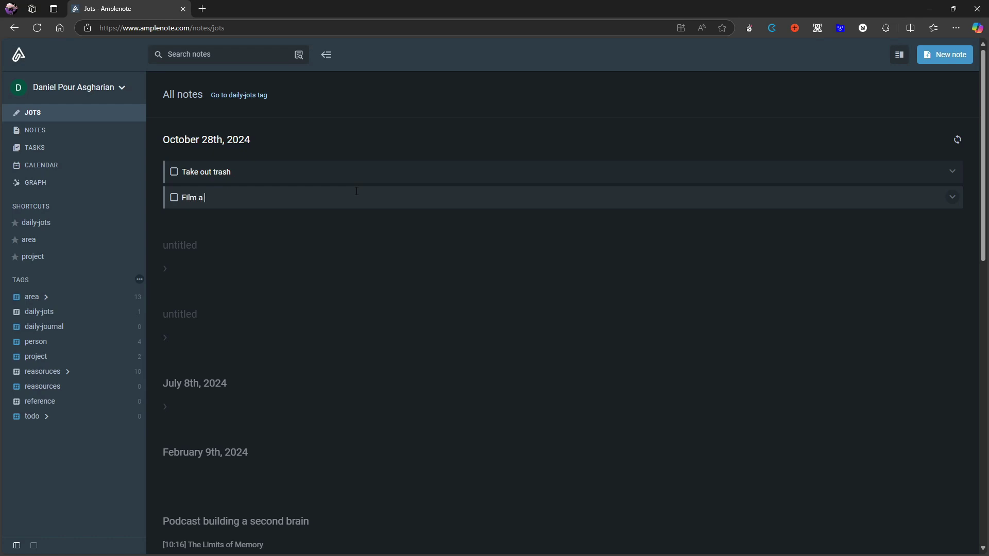
text(Film a youtube)
Open the most recent untitled note from the list of all notes
mouse_move(934, 197)
click(62, 131)
click(108, 162)
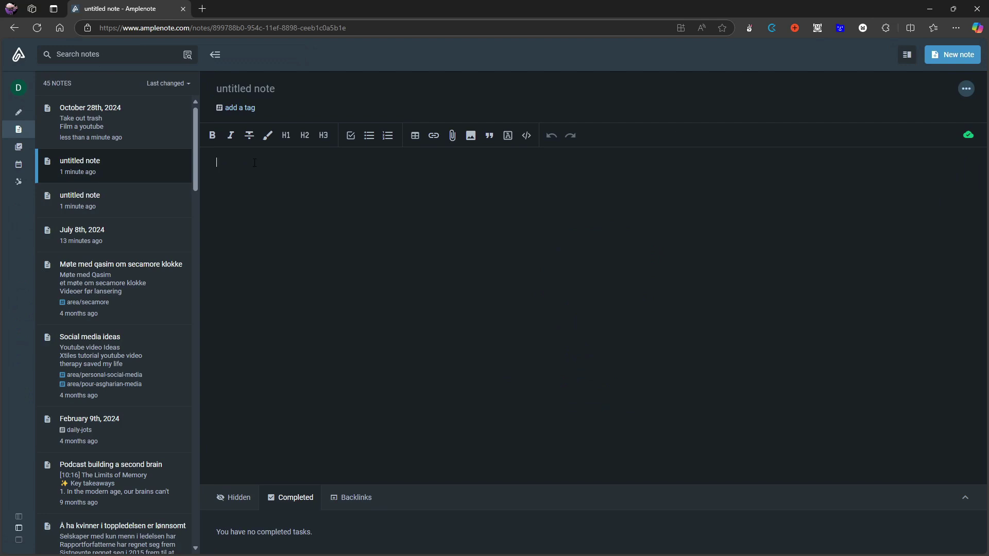
Write a task 'tips on Second brain' in the untitled note, linking the Second brain note
text([])
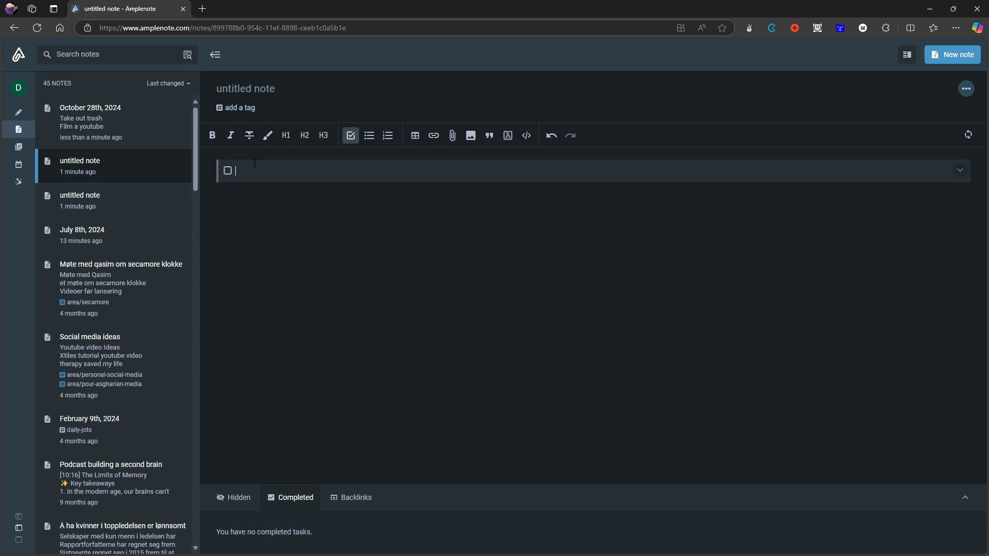
key(BackSpace)
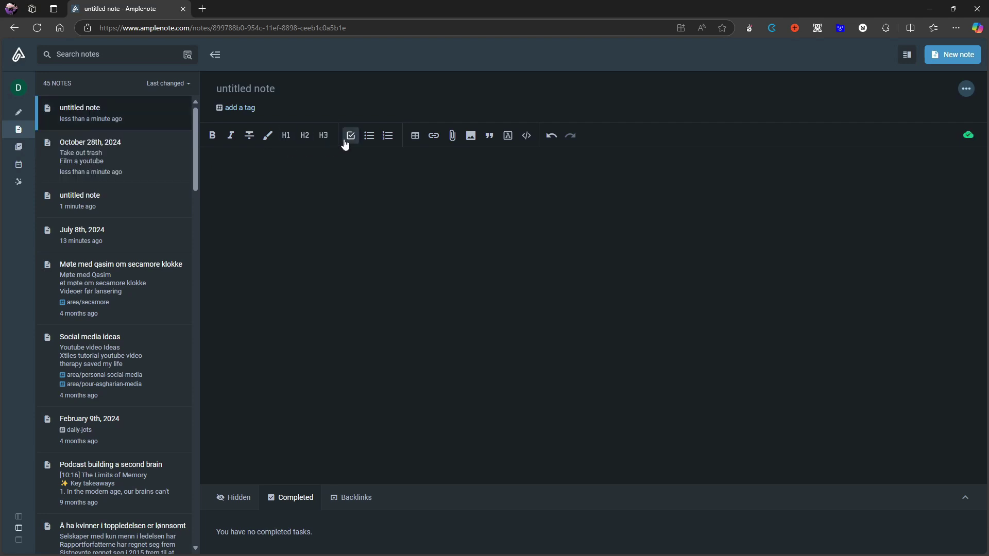
click(351, 135)
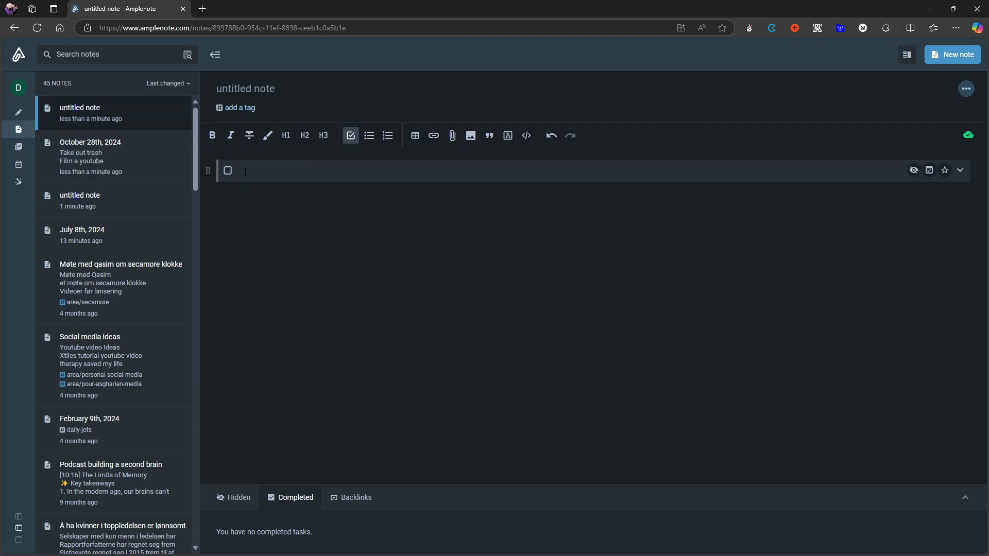
key(BackSpace)
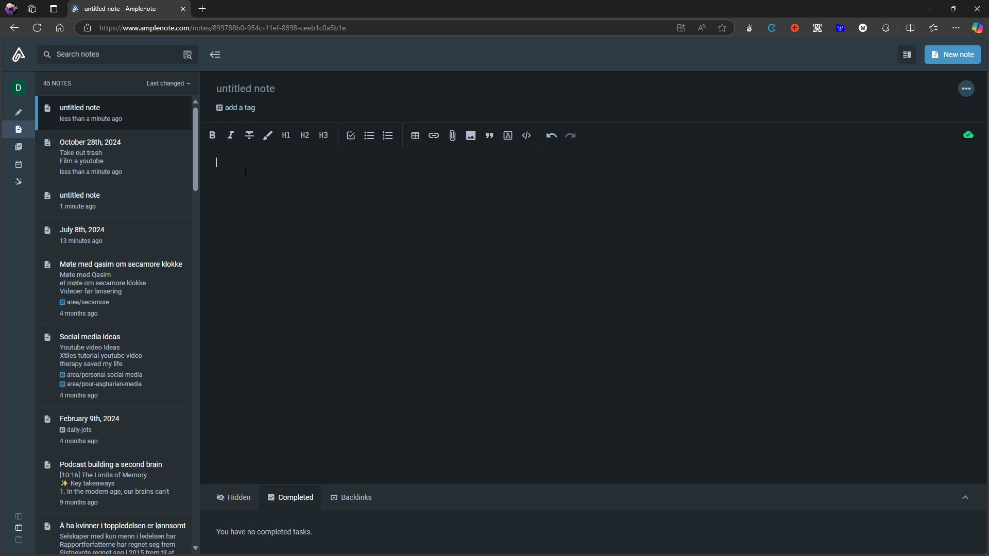
key(ctrl+z)
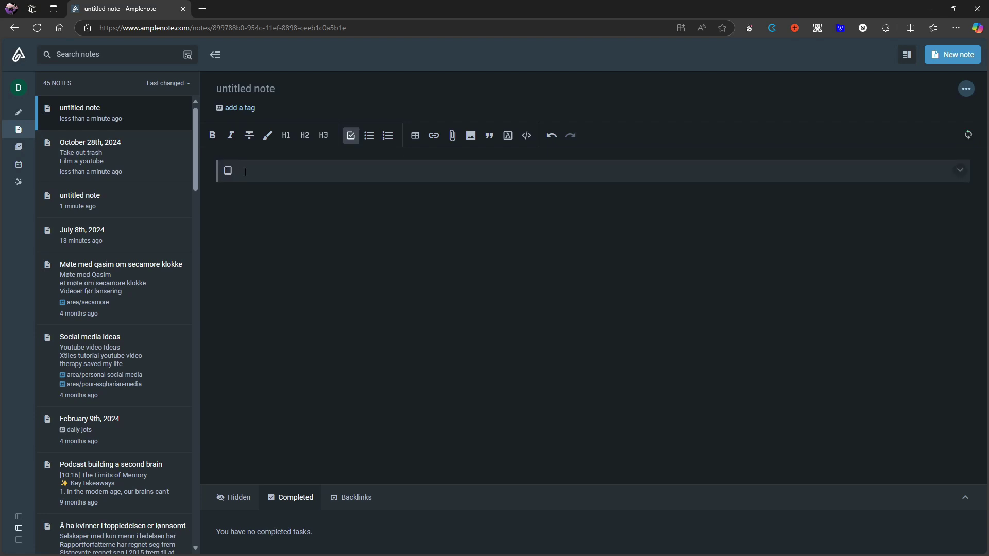
text(tips om)
text(@)
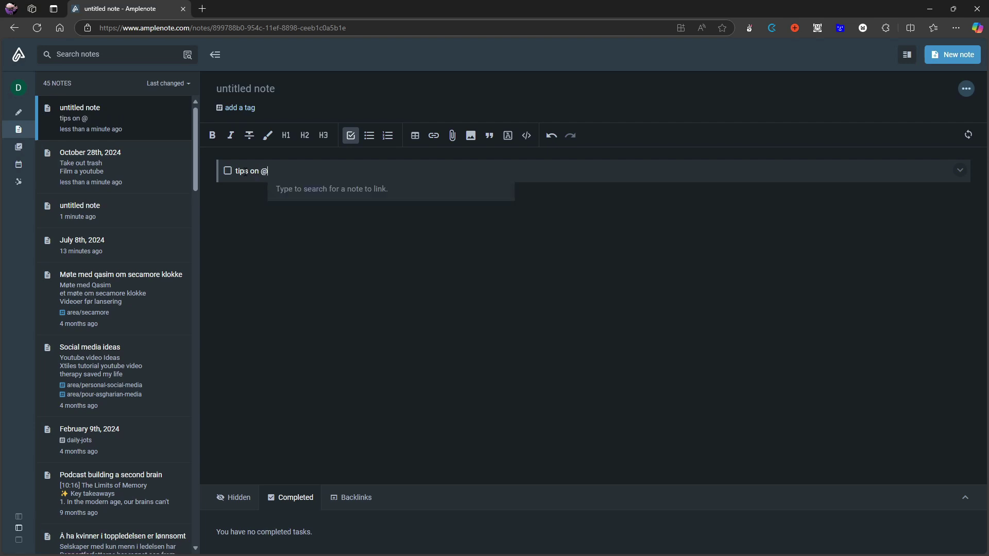
text(seco)
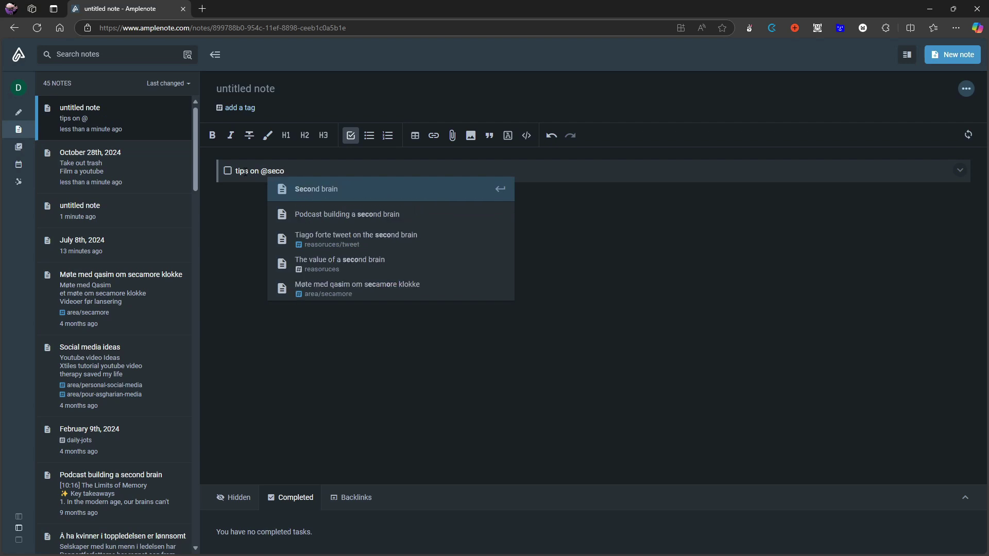
text(n)
key(Return)
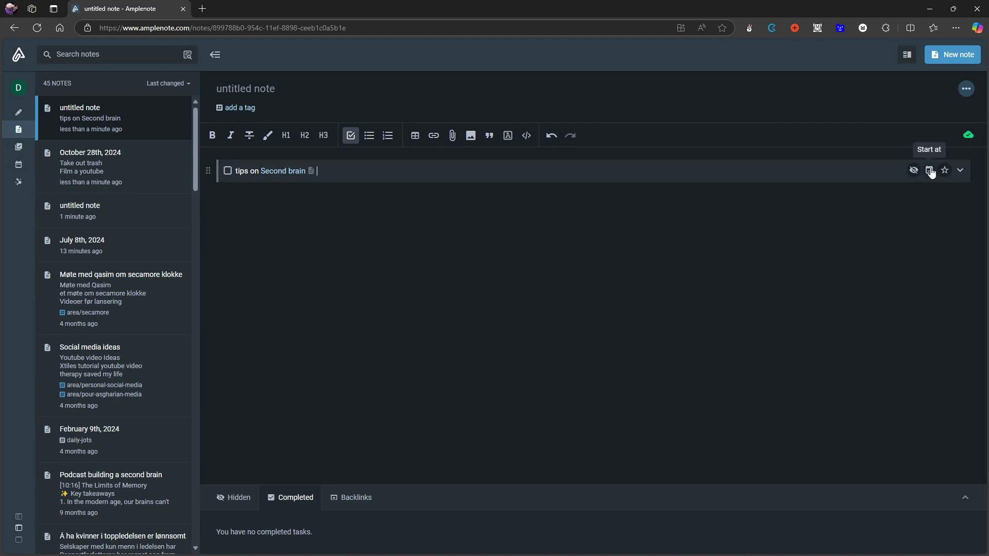
Hide a task until Monday, November 4, then set Take out trash to start tomorrow, Oct 29
click(913, 171)
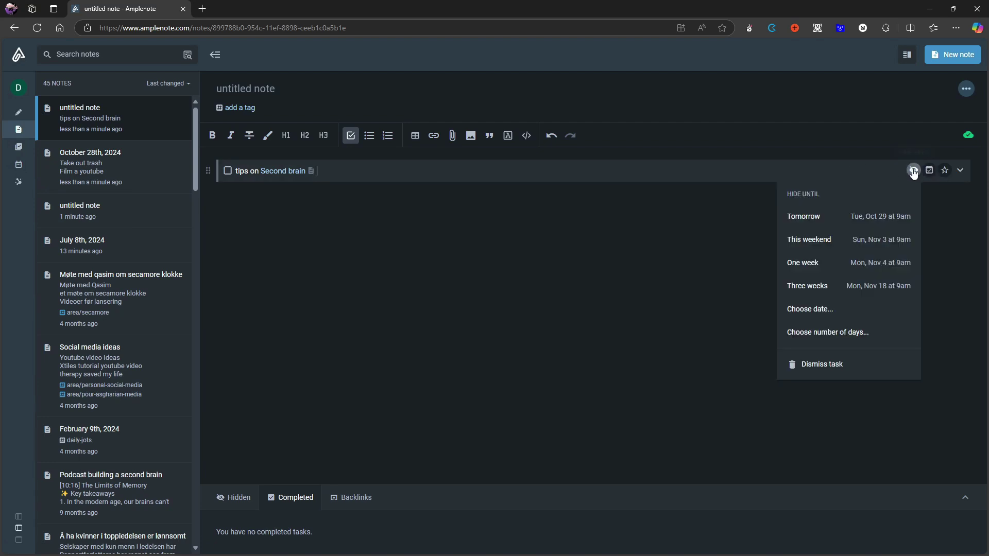
click(828, 264)
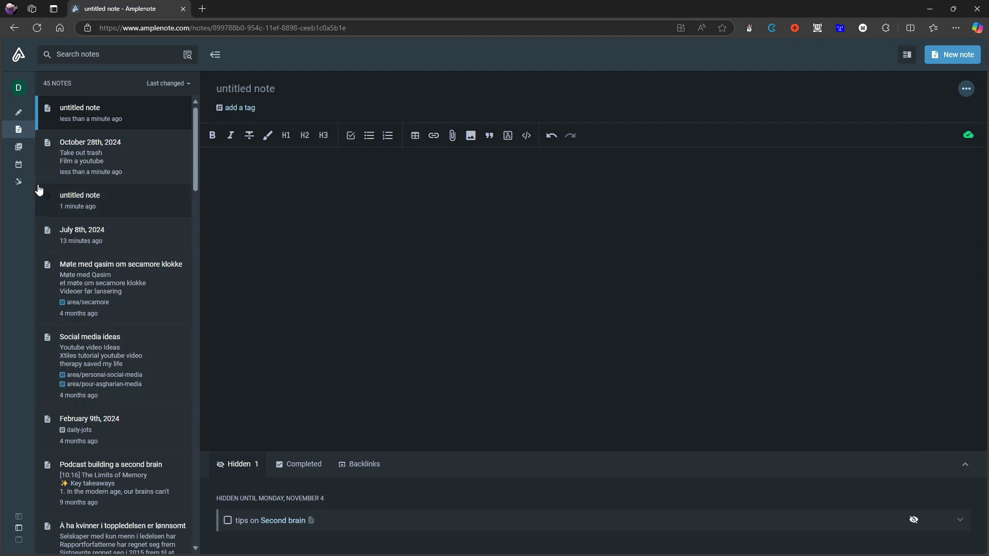
click(19, 114)
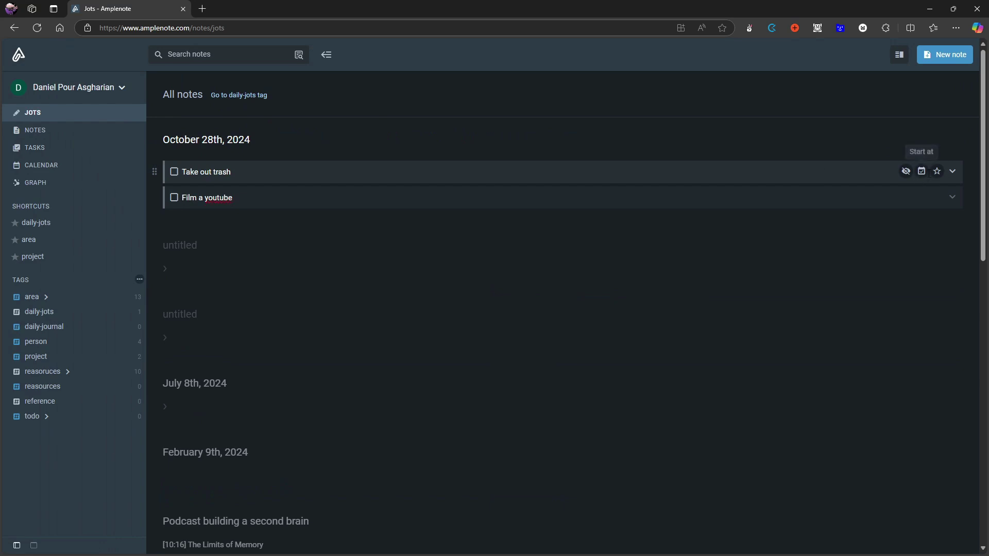
click(922, 171)
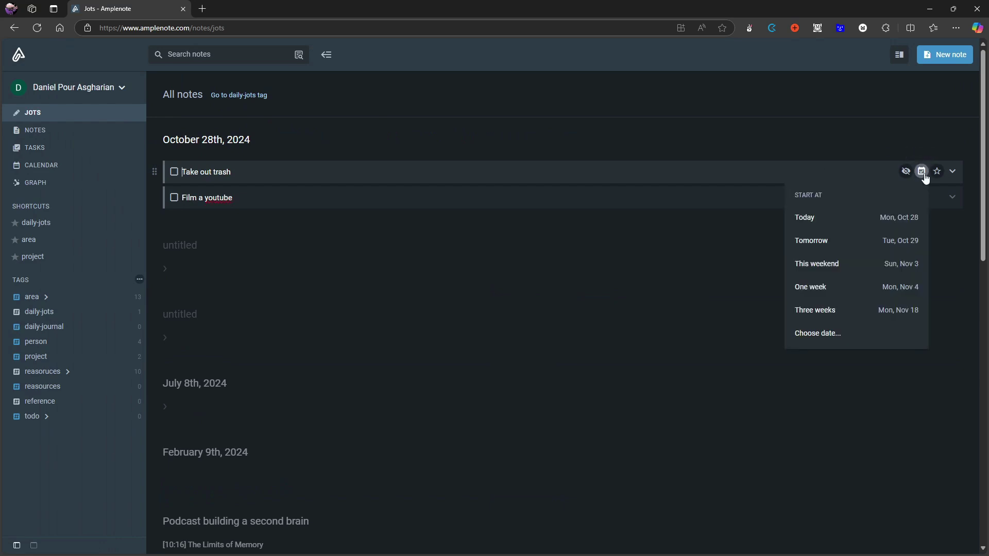
click(850, 246)
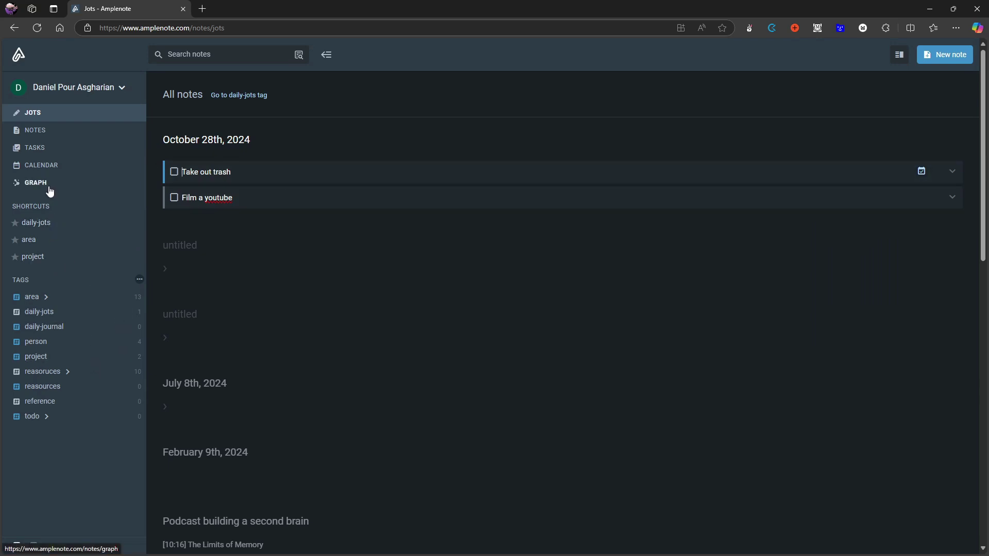
On the calendar, mark the gofundme, therapy saved my life and Filme video tasks done
click(43, 166)
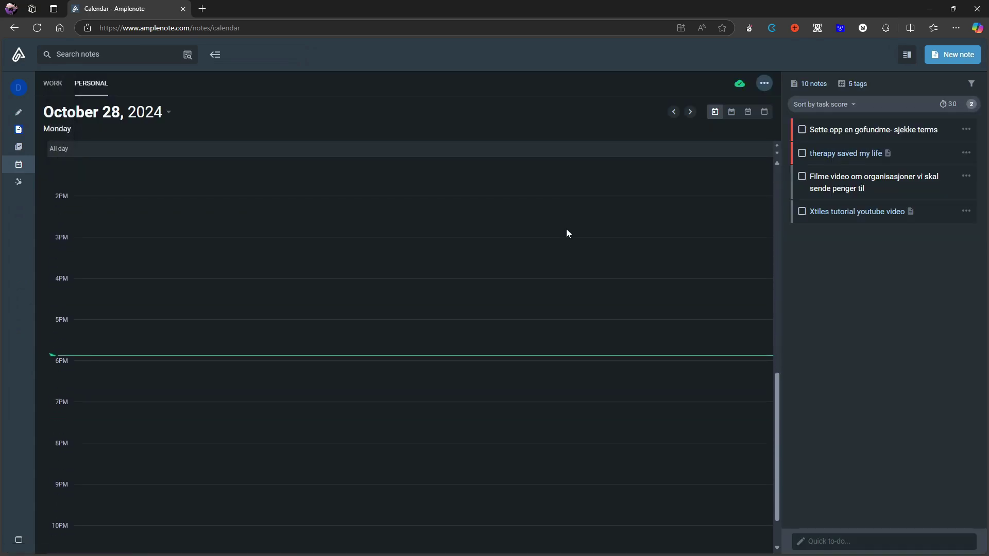
click(799, 131)
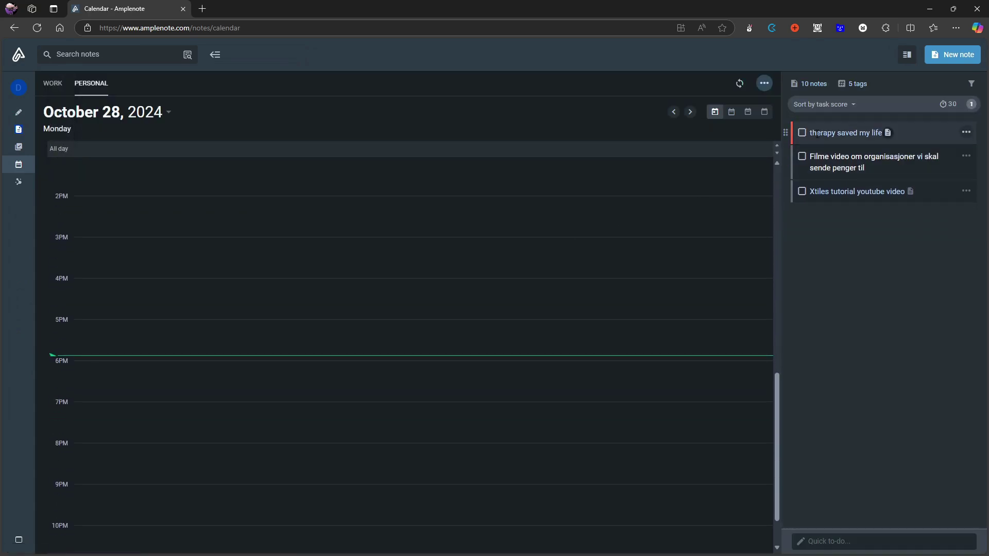
click(802, 130)
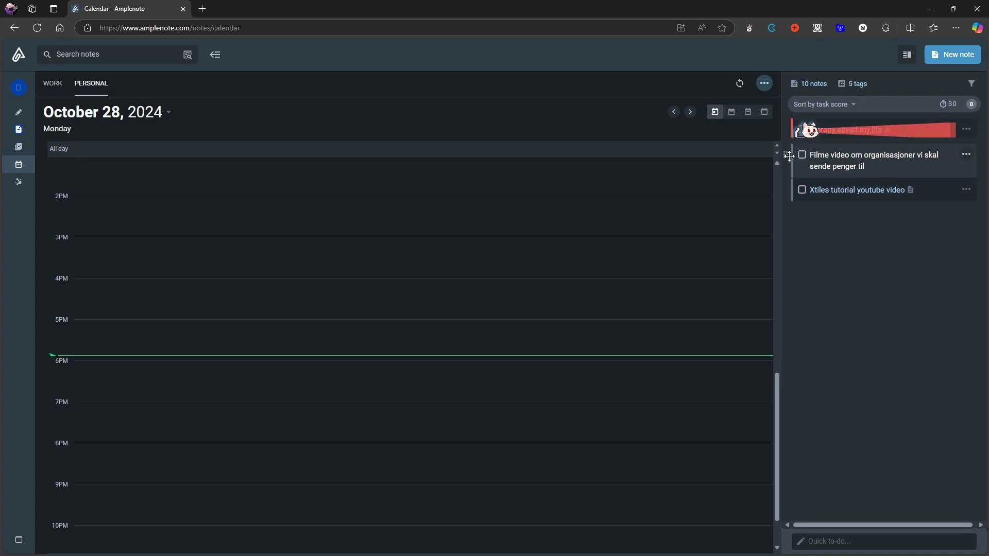
click(802, 129)
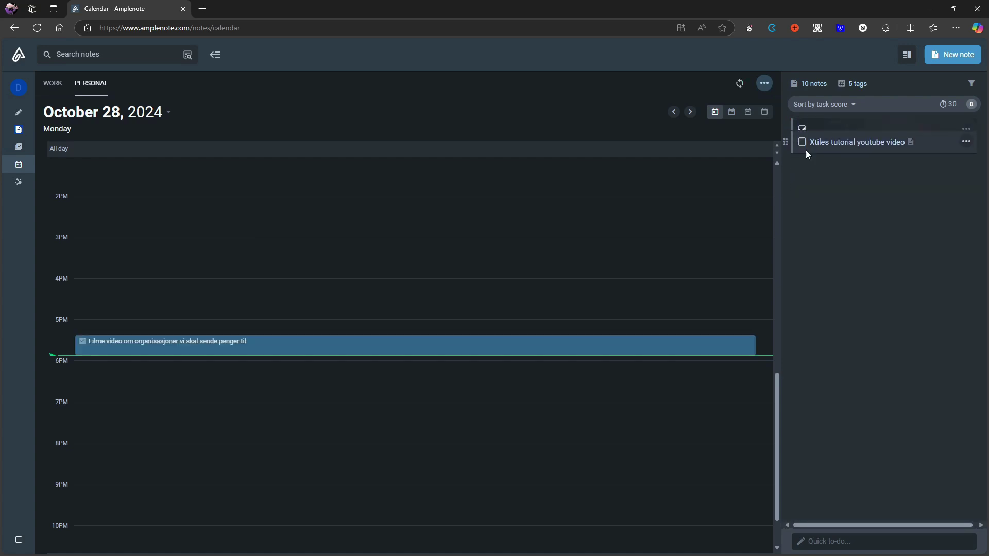
Schedule the Xtiles tutorial youtube video task at 6:00 pm today, Oct 28
drag(785, 130, 360, 374)
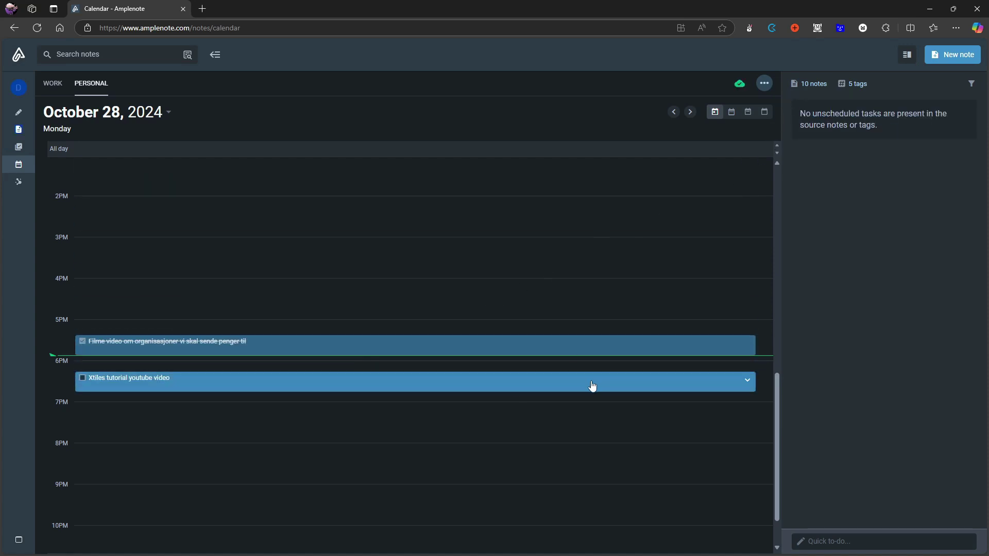
drag(592, 385, 593, 379)
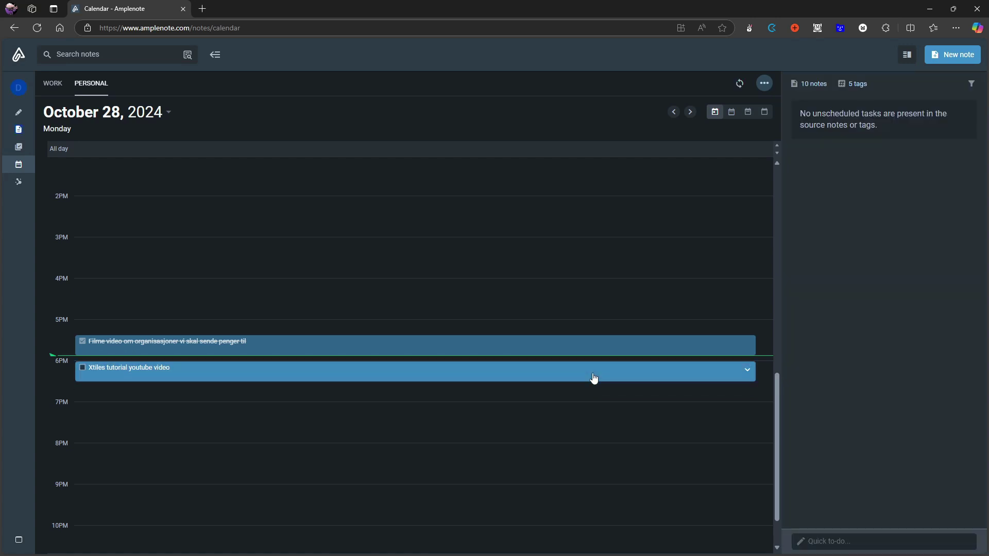
click(747, 370)
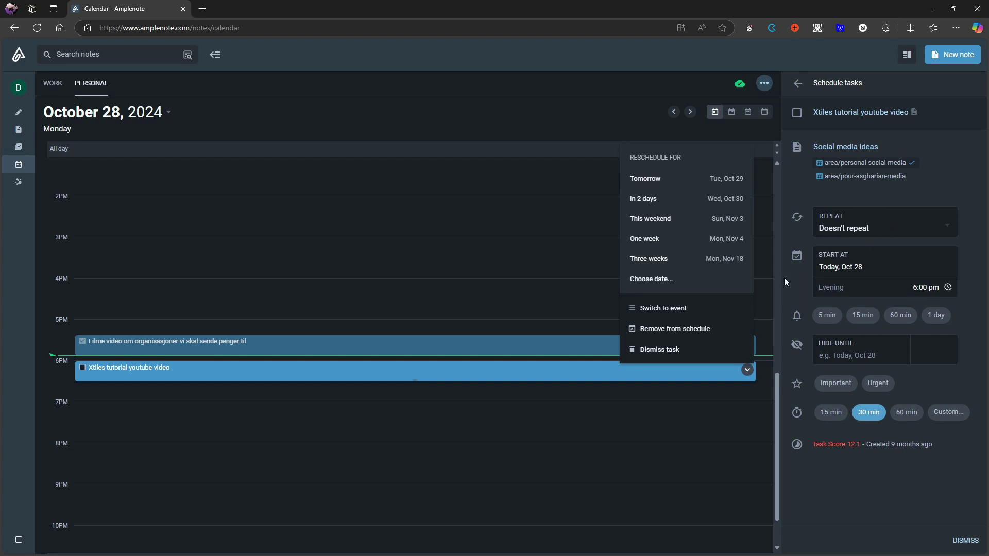
Remove the Xtiles tutorial task from the schedule, mark it done, and glance at its source notes
click(666, 330)
click(797, 113)
click(823, 84)
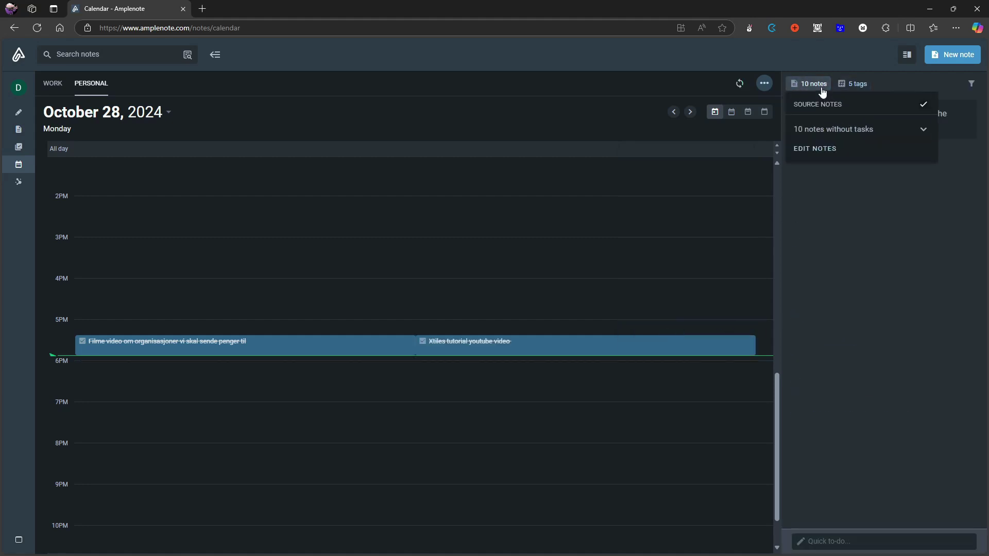
click(855, 85)
Browse the task list's source tags and notes, expanding those without tasks
click(857, 87)
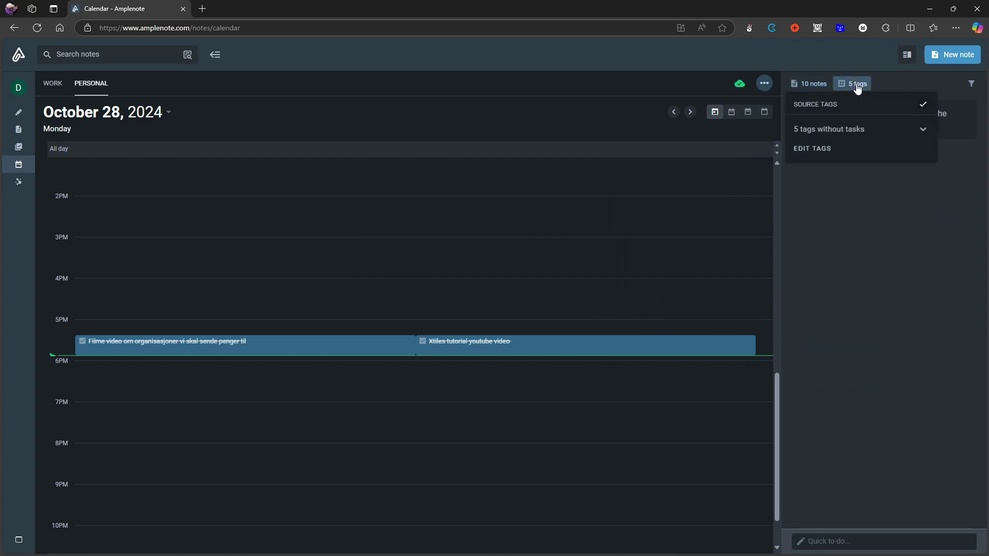
click(858, 129)
click(863, 129)
click(863, 129)
click(811, 84)
click(894, 135)
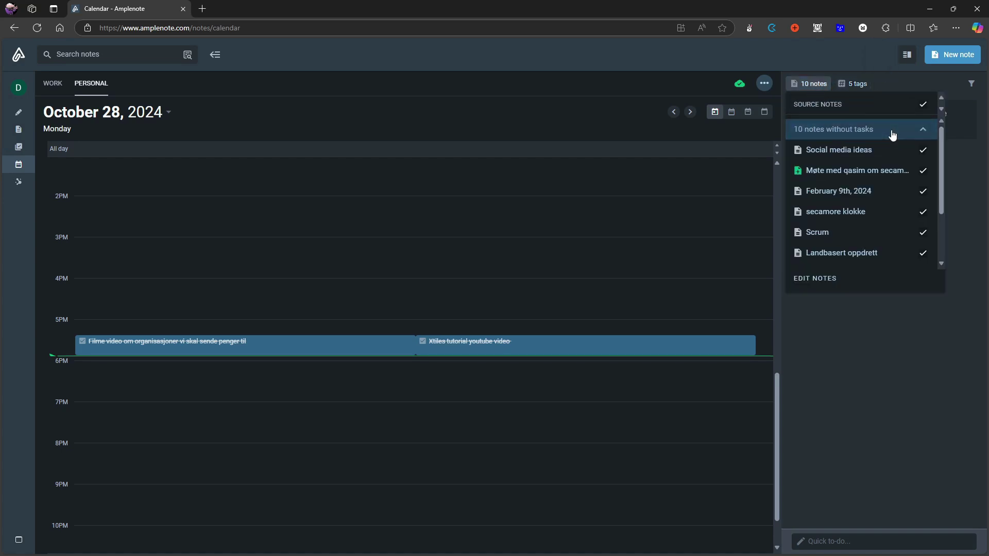
click(963, 260)
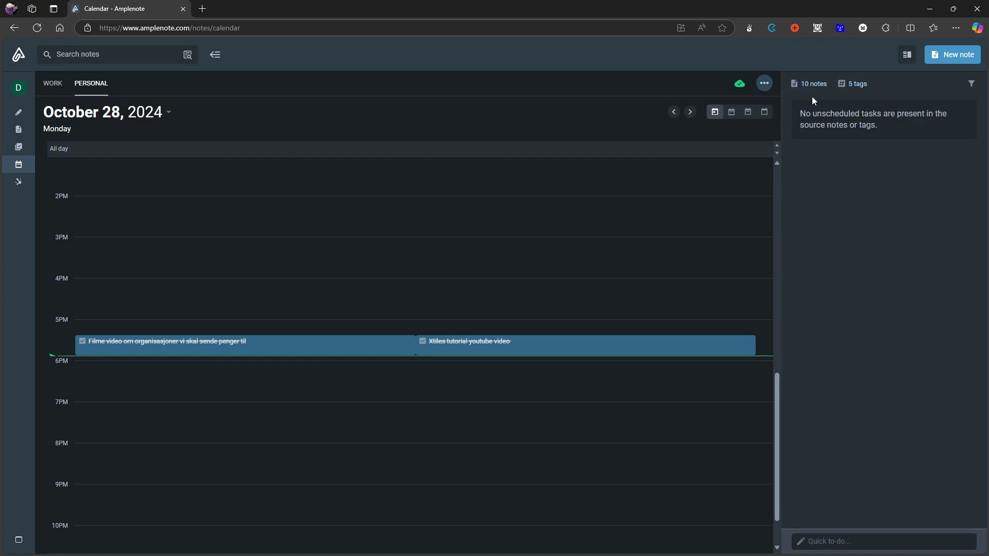
Add a quick to-do named 'Test task' to the unscheduled task list
click(884, 546)
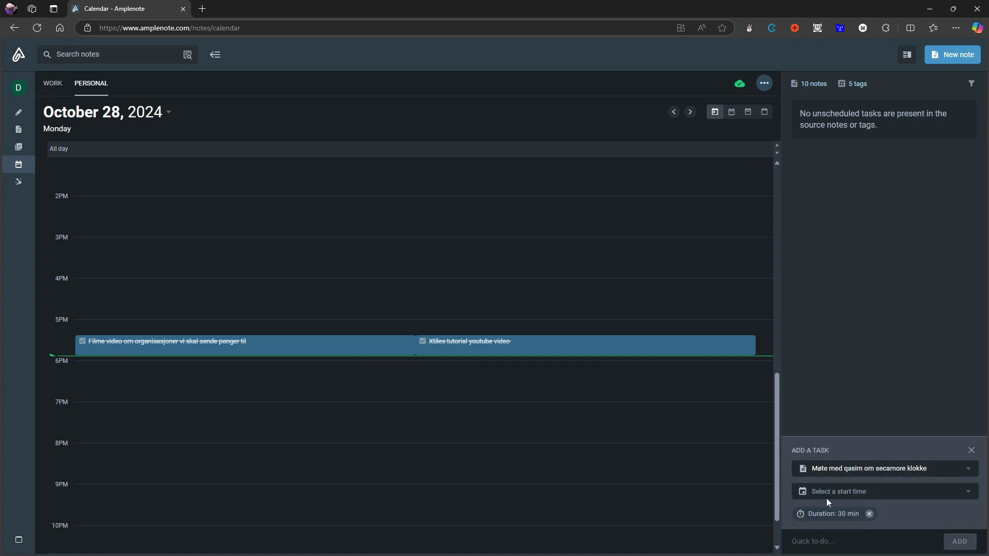
text(Test)
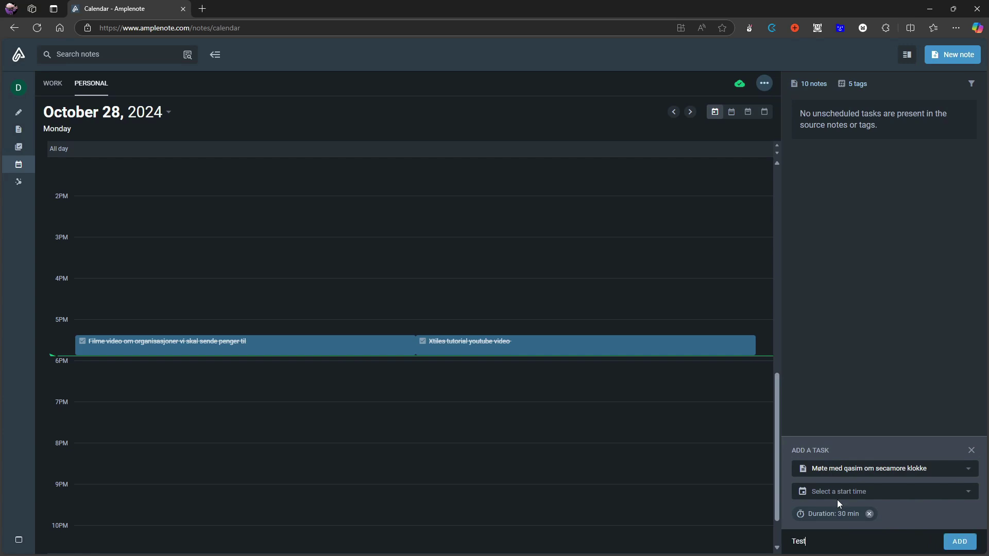
text( task)
key(Return)
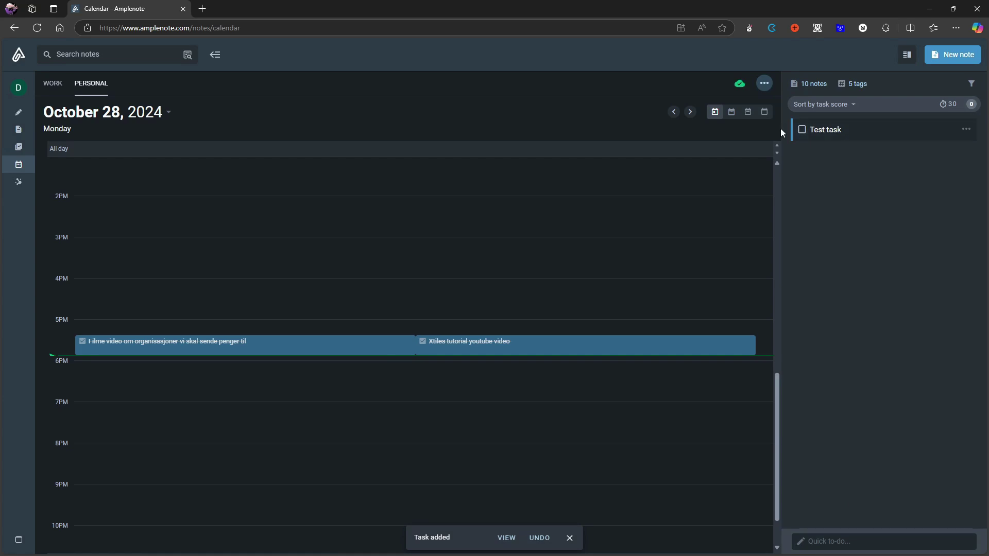
Cycle through the week and month views and settle on the four-day calendar view
click(734, 115)
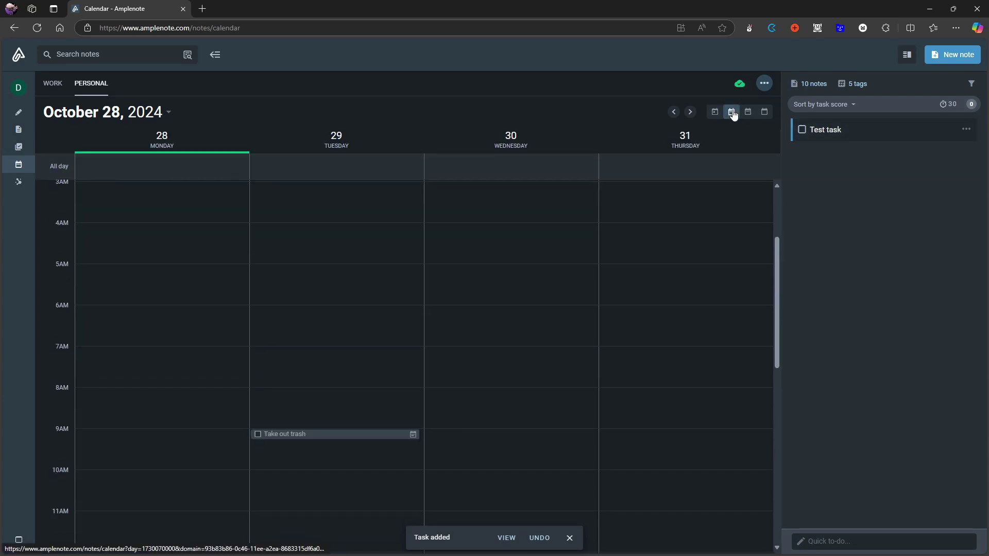
click(747, 115)
click(765, 111)
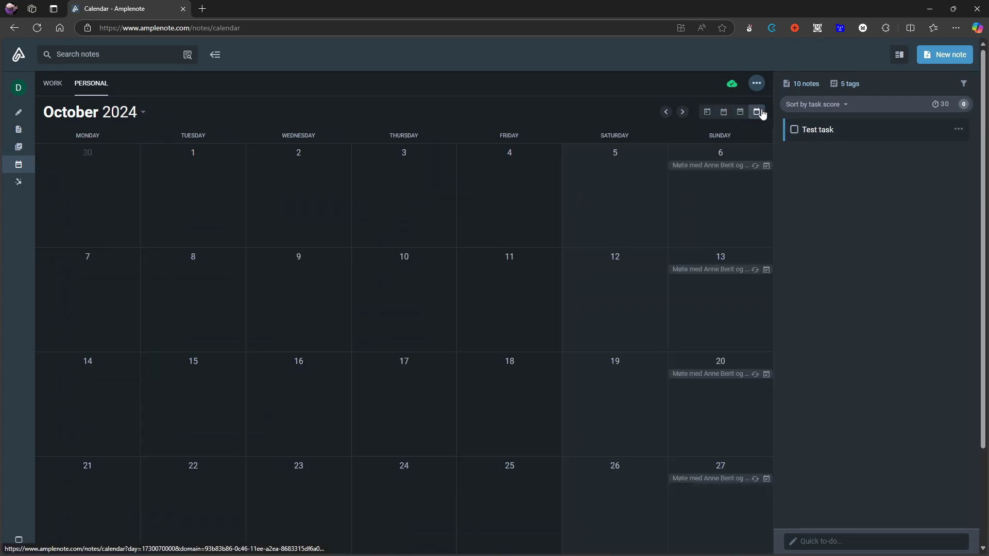
click(738, 111)
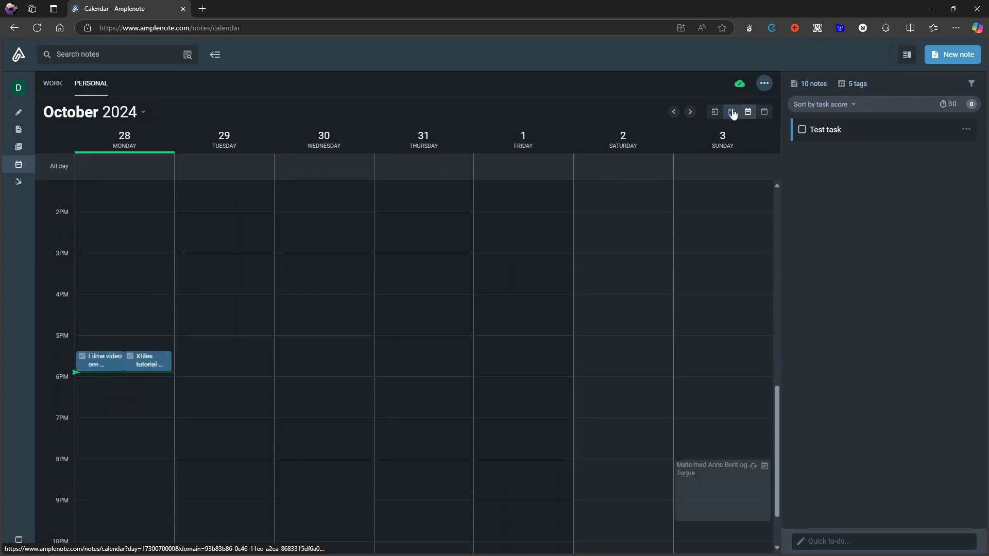
click(732, 113)
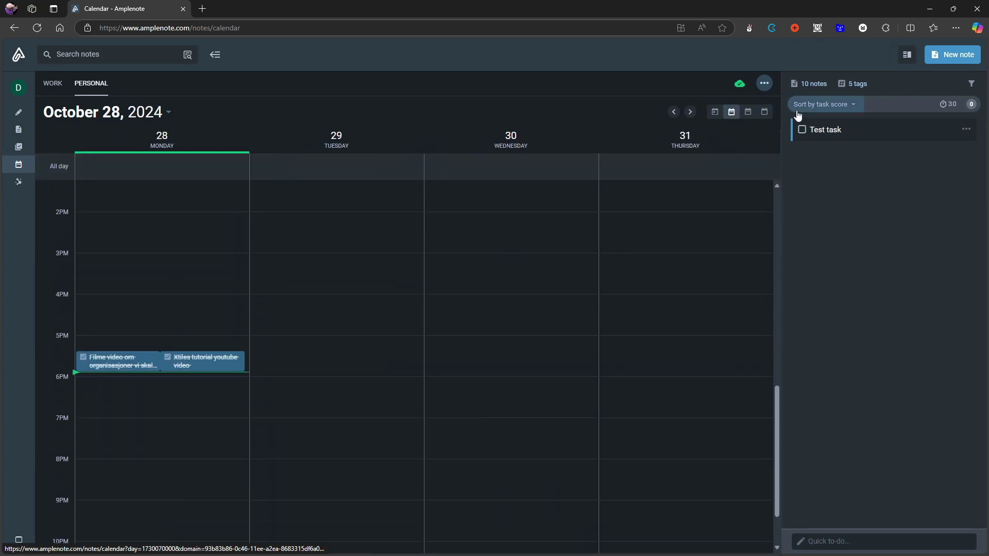
Schedule Test task on Wednesday, Oct 30 at 4:15 pm and open its reschedule options
drag(786, 128, 505, 476)
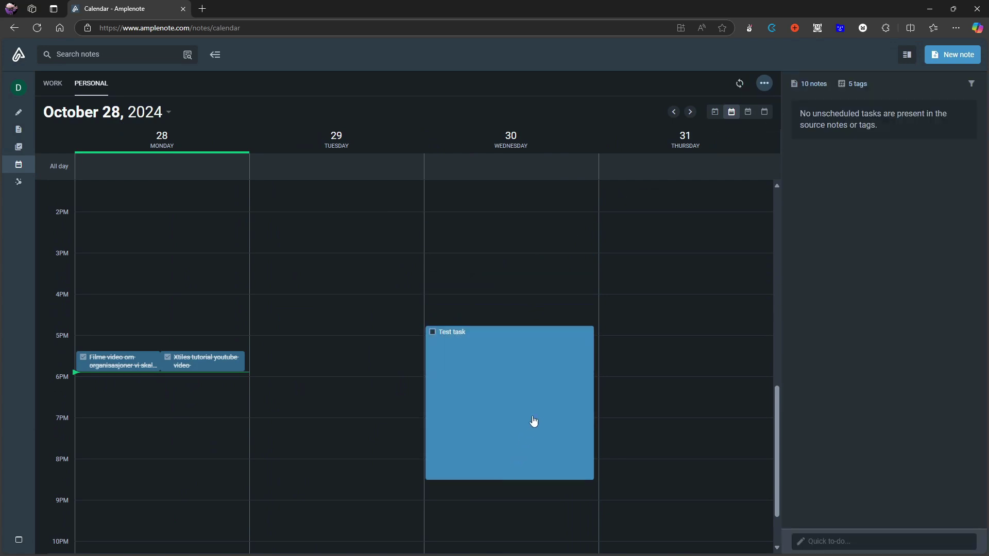
drag(518, 404, 514, 372)
right_click(524, 323)
click(511, 335)
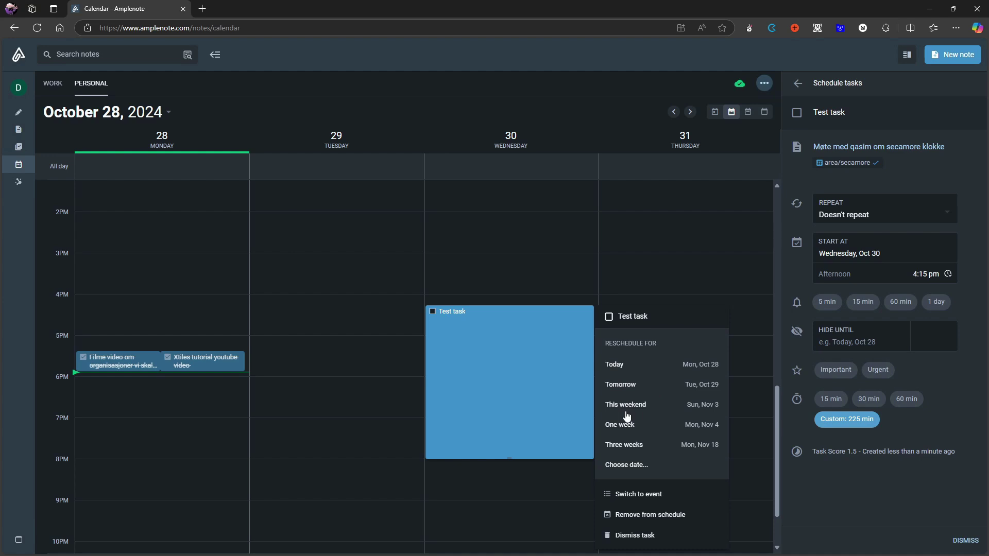
Dismiss Test task, then start and cancel a new task at Thursday 3 PM
click(649, 536)
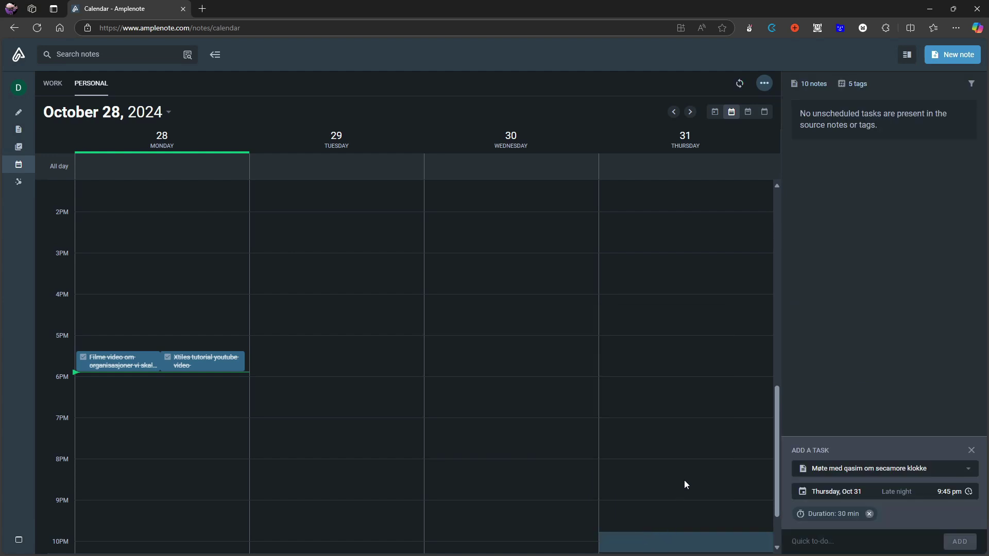
click(617, 254)
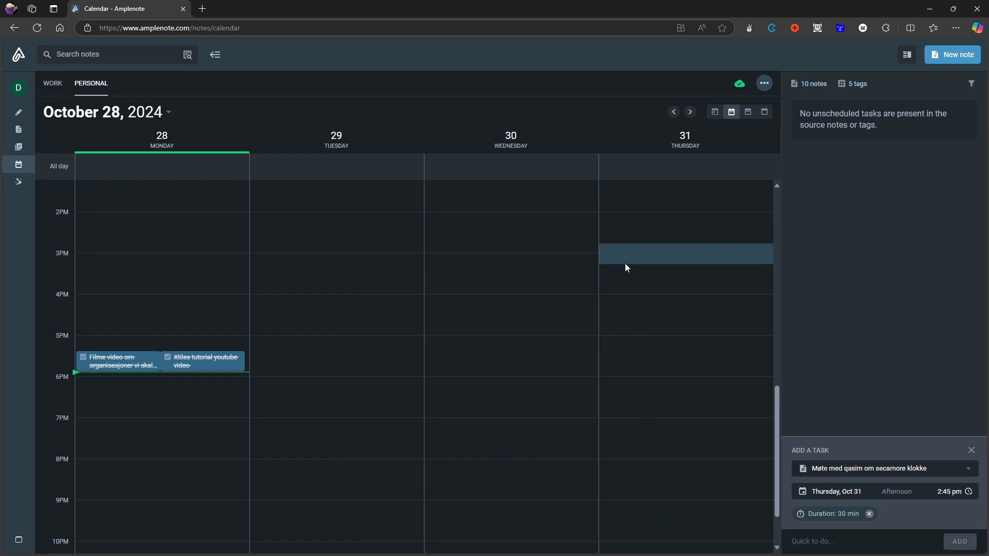
click(971, 450)
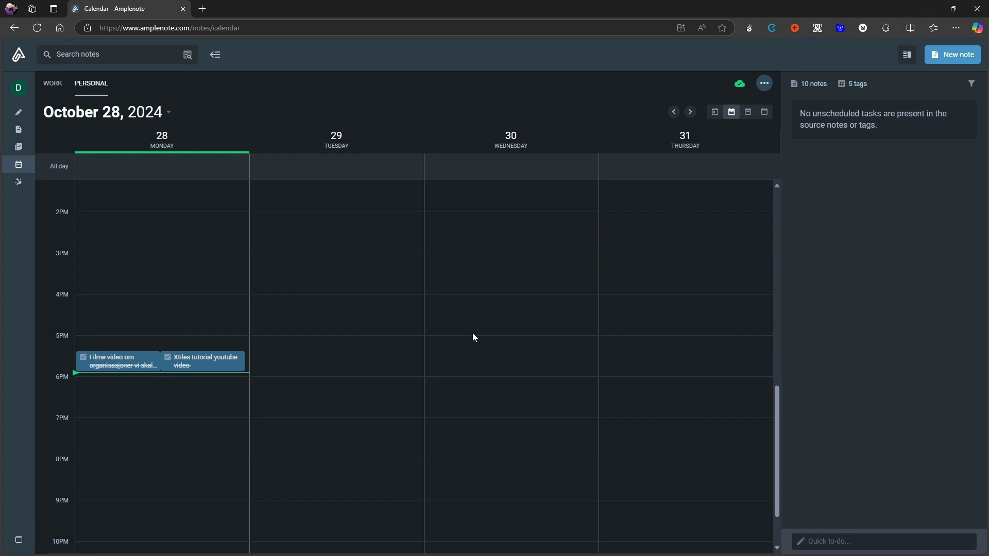
Draft a new task for Thursday, Oct 31 at 4:15 pm, toggling Work and Personal calendars
click(487, 311)
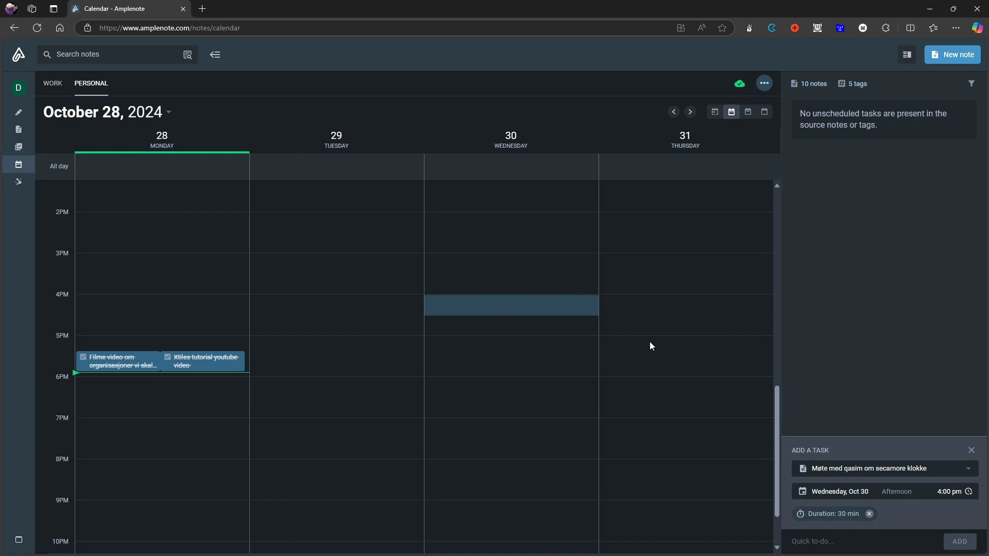
click(635, 312)
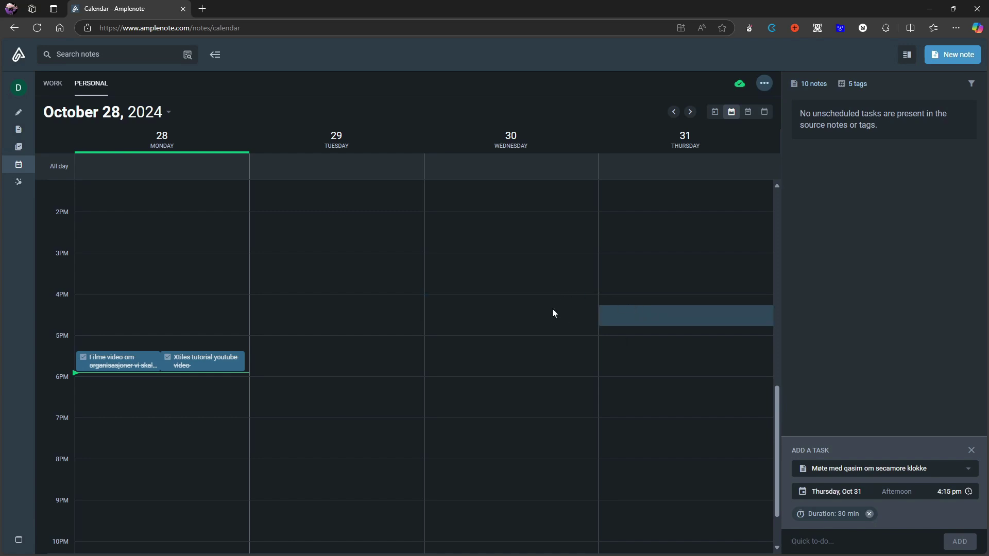
click(52, 84)
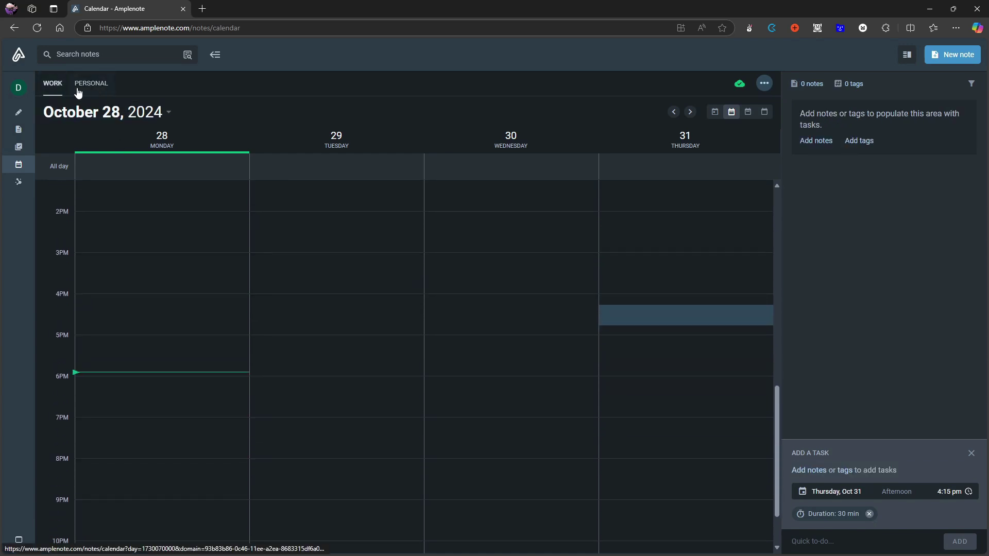
click(82, 84)
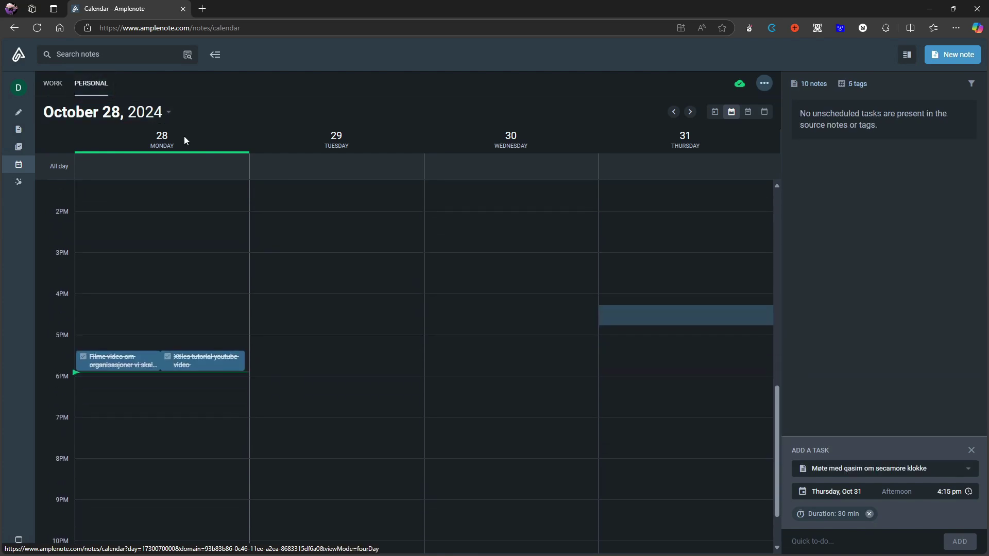
Add a 'test' task on Wednesday at 3:00 pm and stretch it to end at 5 PM
click(521, 268)
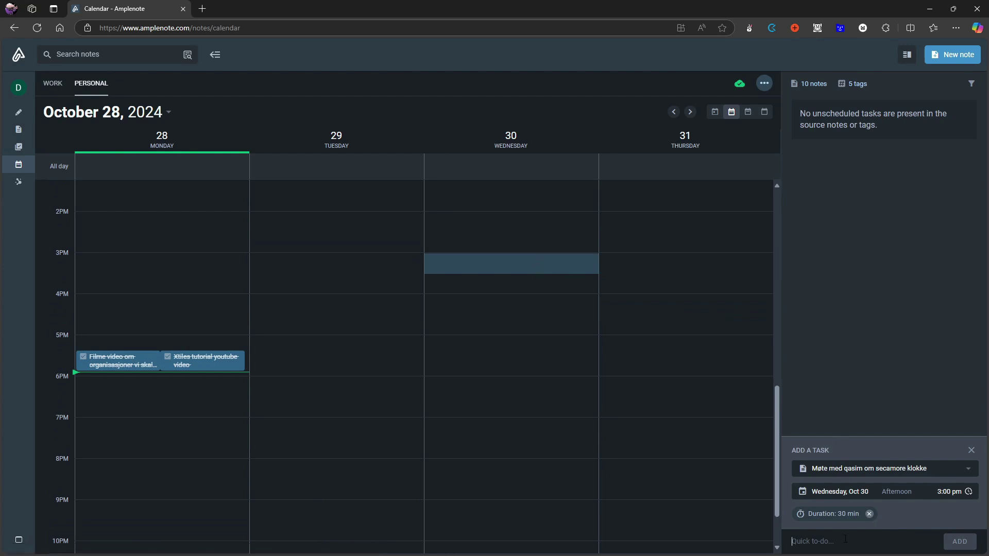
text(test)
key(Return)
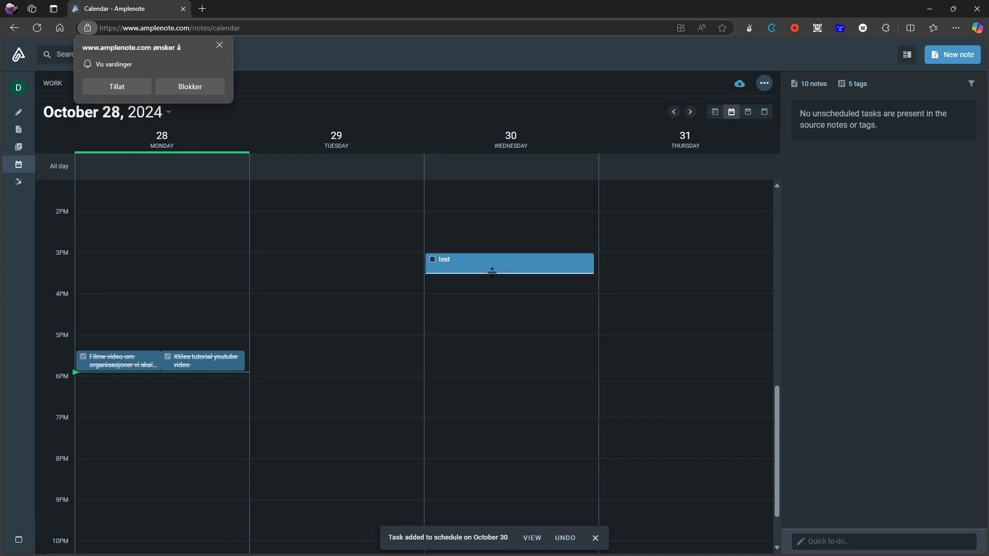
drag(492, 270, 525, 303)
click(219, 46)
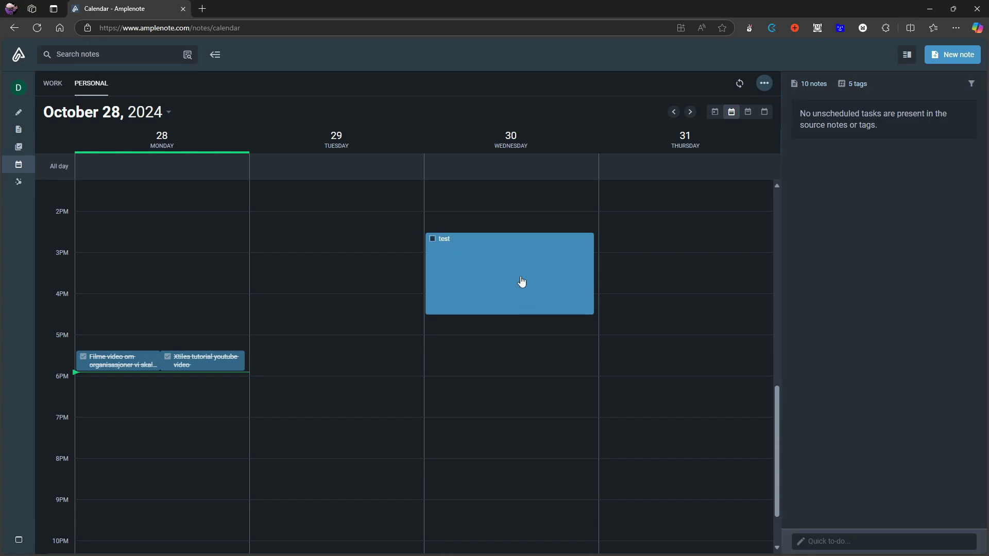
Dismiss the test task from the calendar and close the browser notification prompt
click(510, 281)
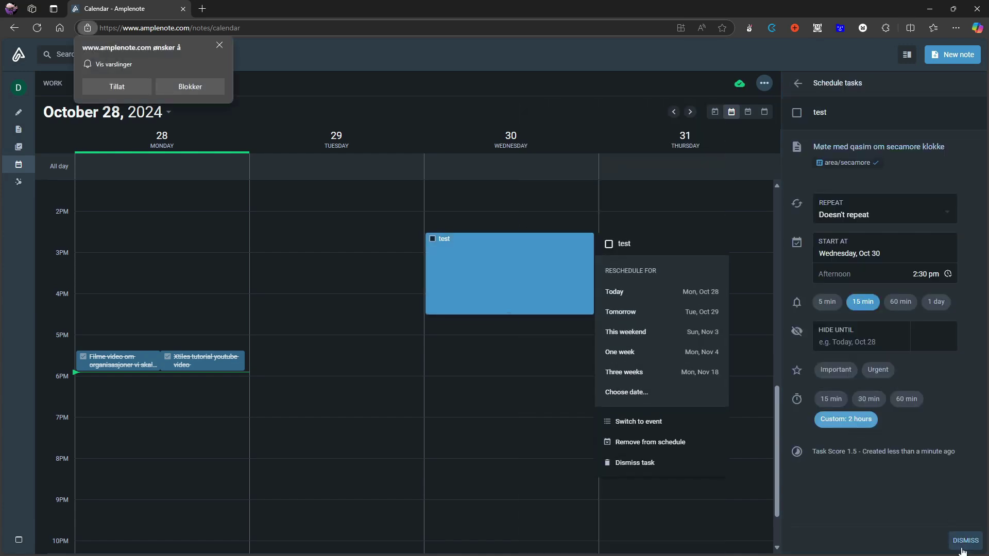
click(655, 467)
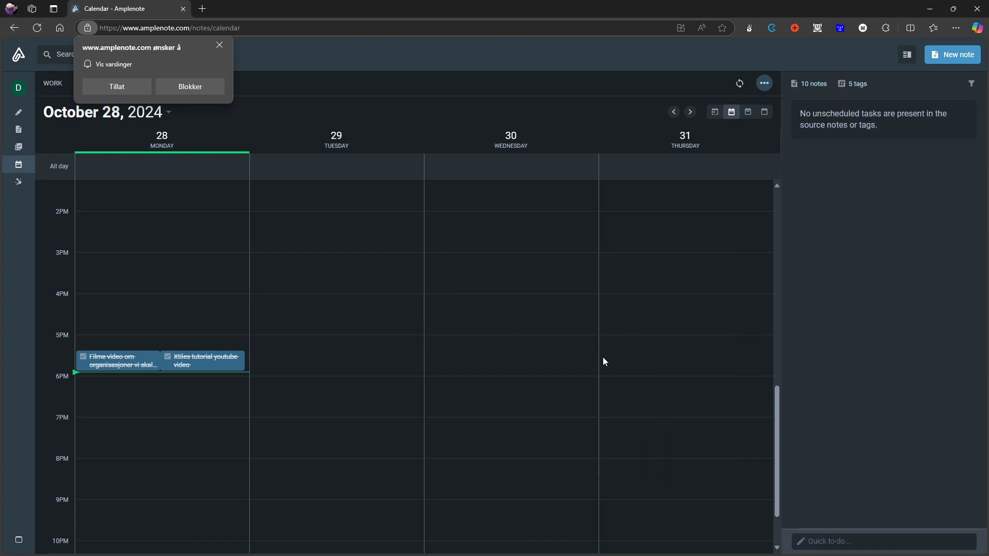
click(220, 45)
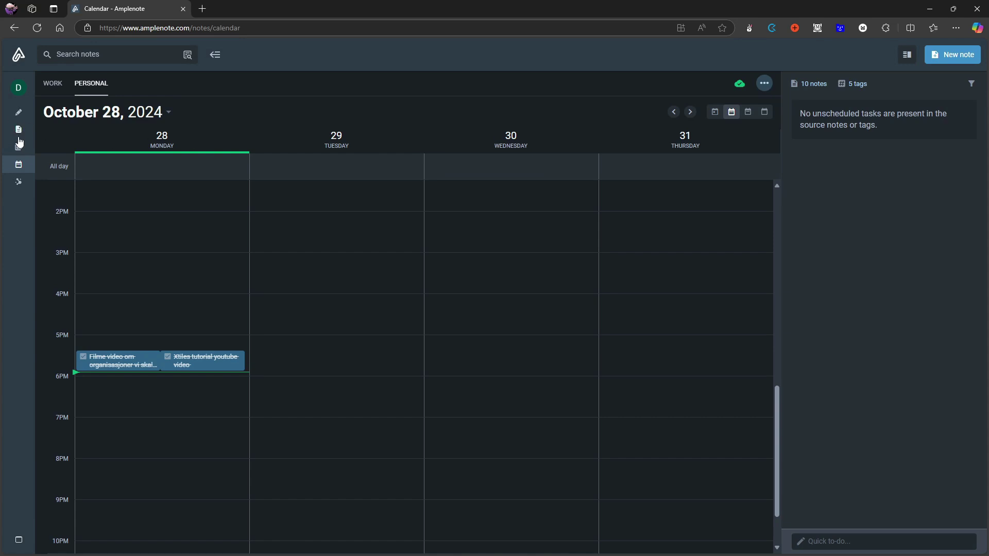
Go through the notes list to the Social media ideas note
click(18, 182)
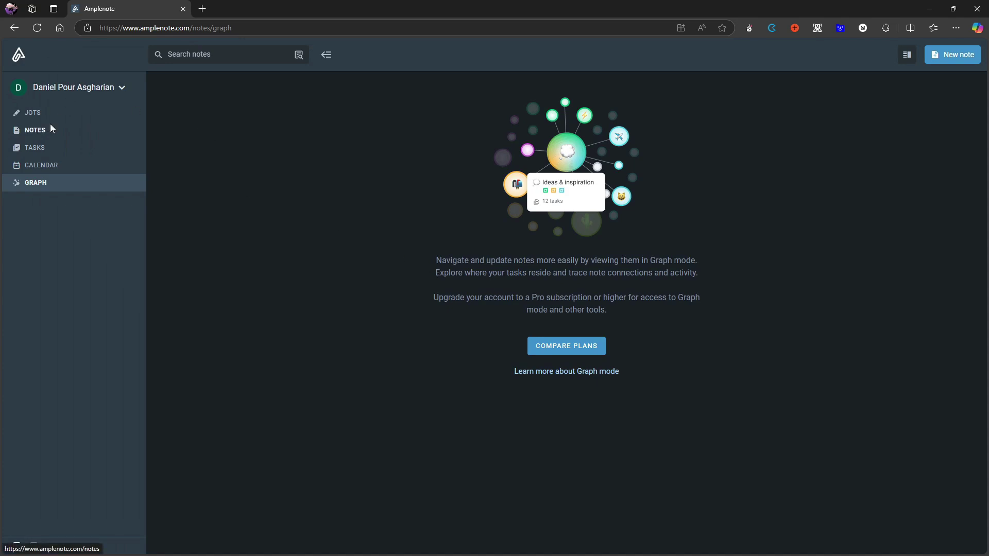
click(35, 130)
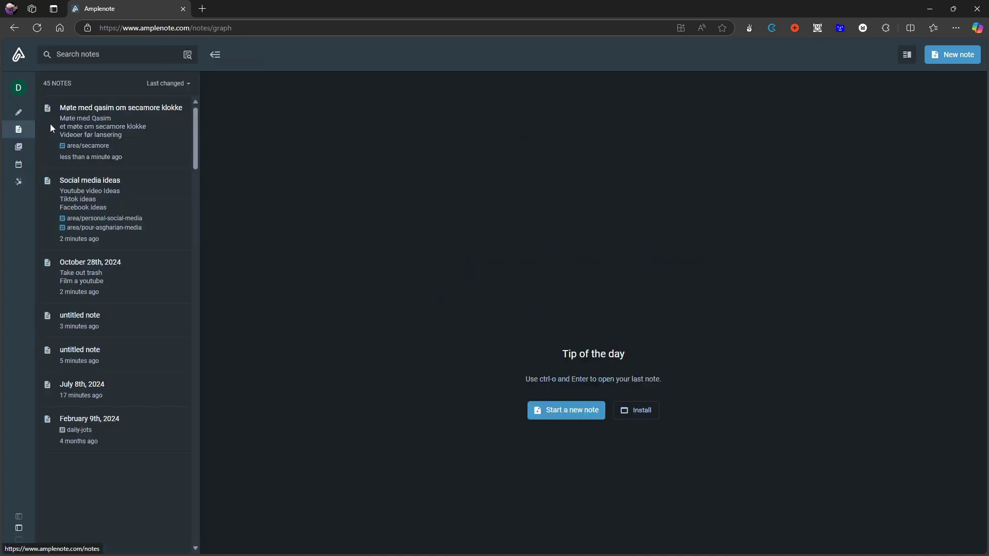
click(115, 219)
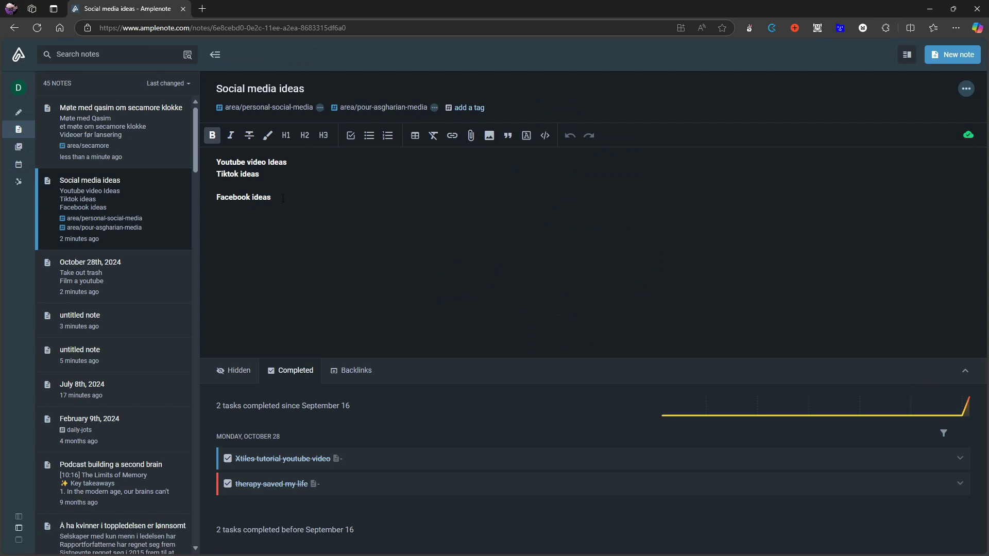
click(310, 214)
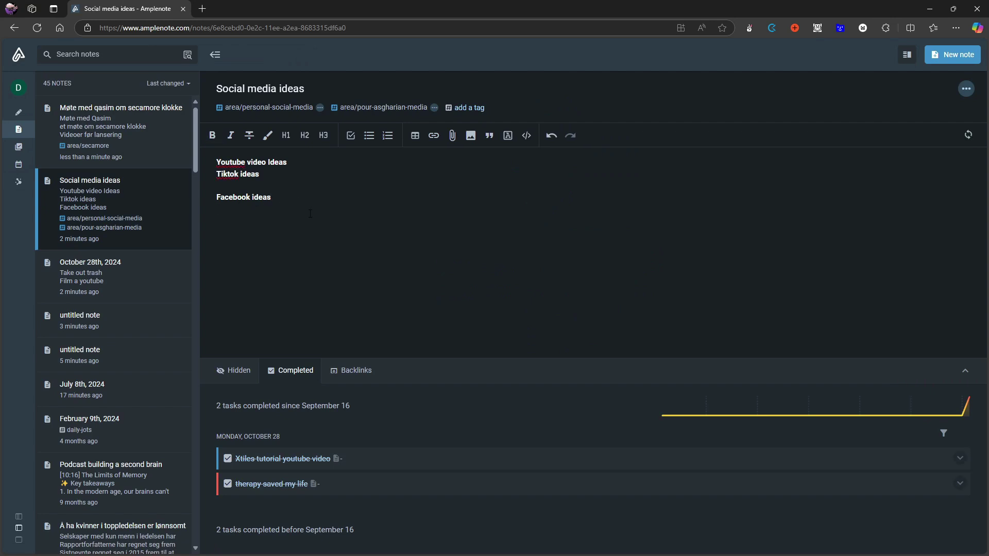
text(@n)
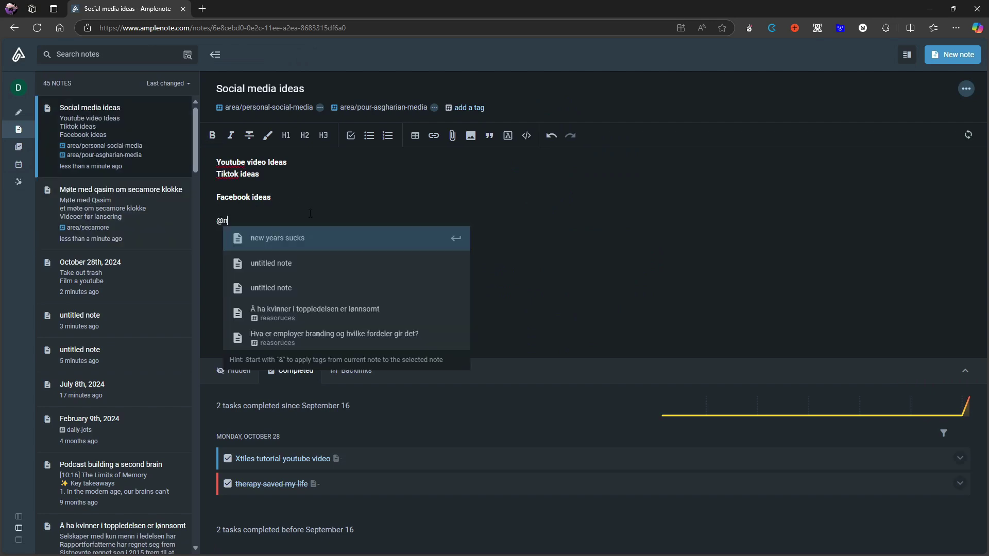
key(BackSpace)
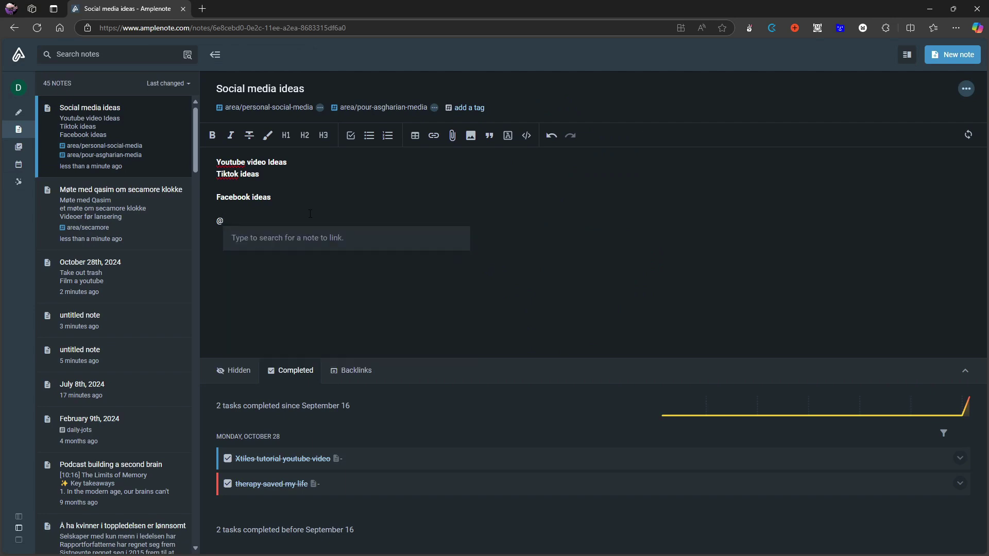
text(test)
key(Return)
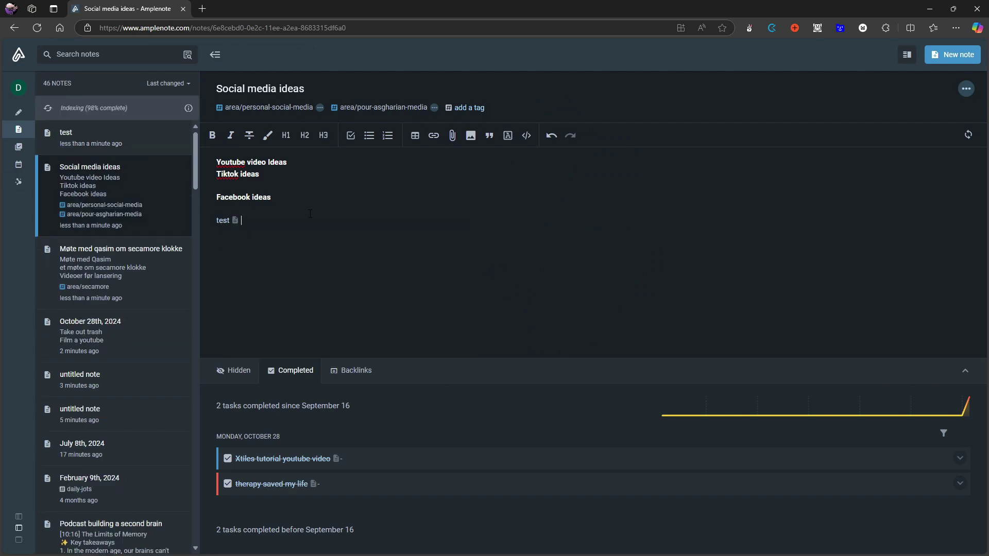
click(234, 222)
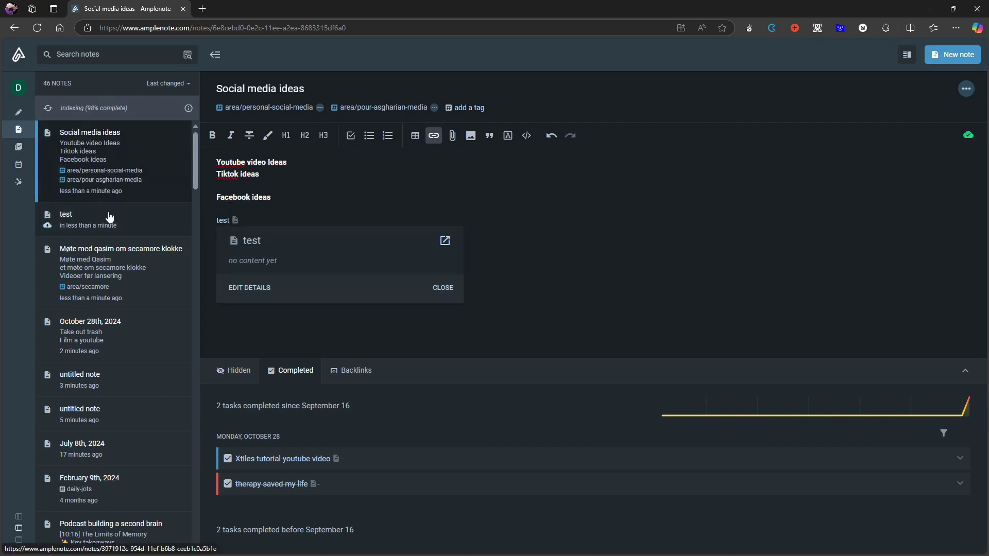
click(235, 220)
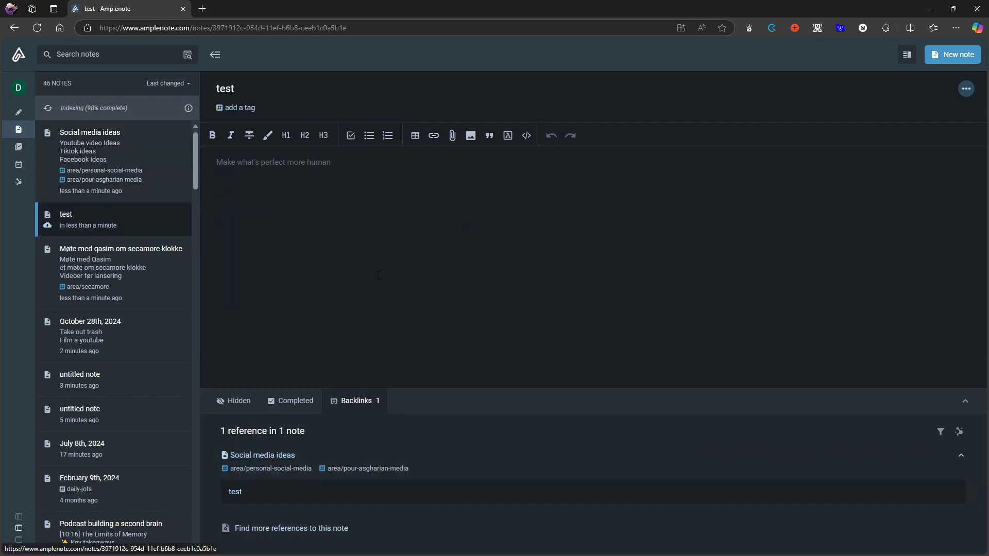
click(362, 189)
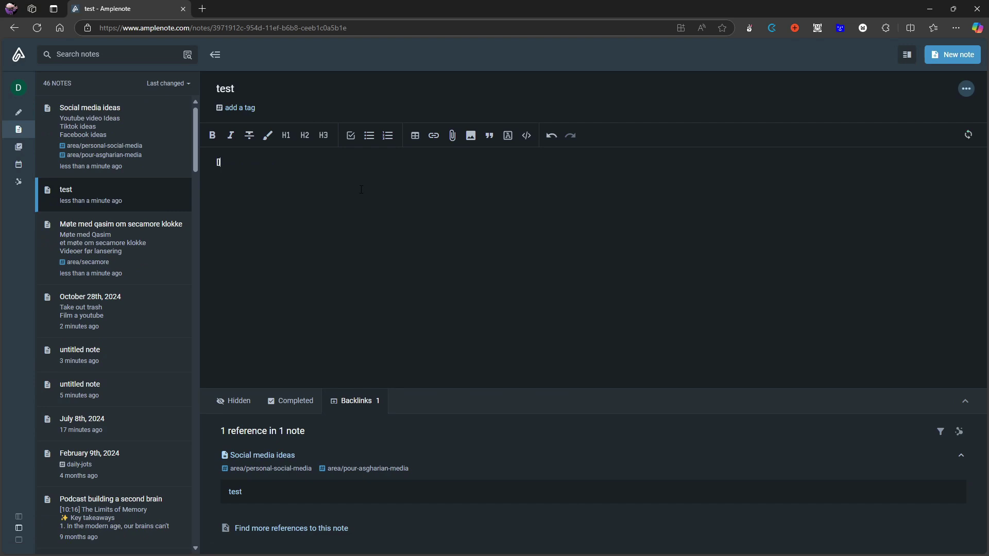
text(gflgd)
key(BackSpace)
key(BackSpace)
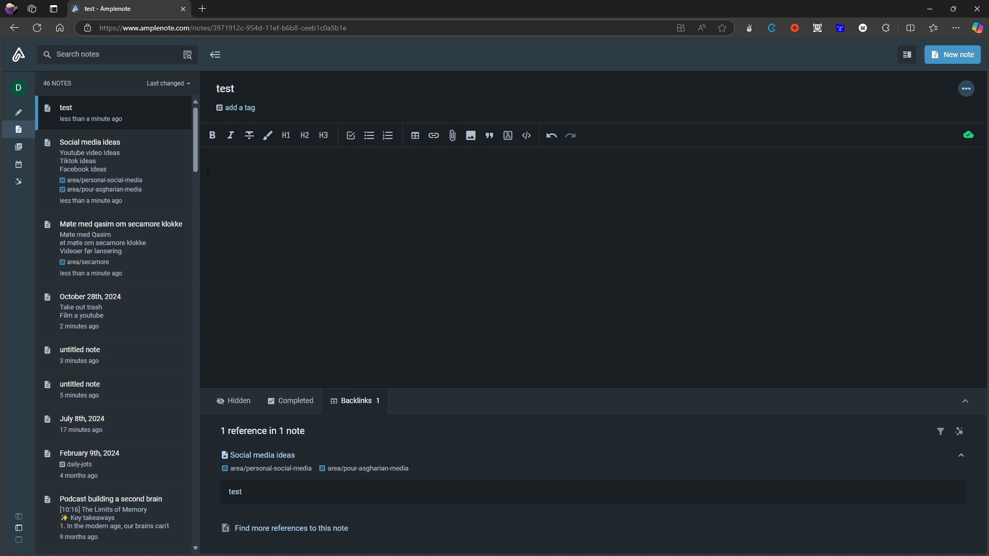
scroll(83, 160, down, 1)
scroll(103, 175, up, 1)
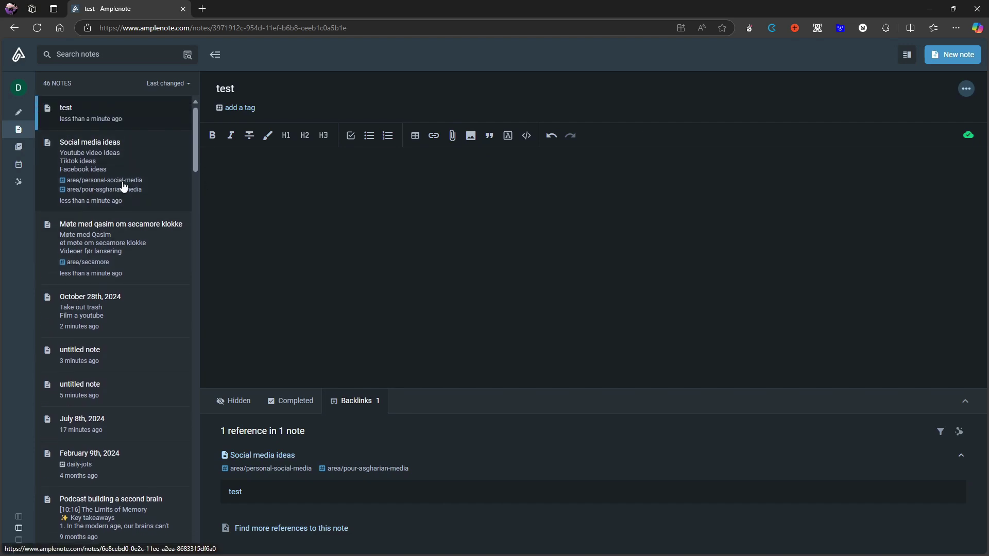
Return to the Personal calendar for October 28–31, 2024, now without the test task
click(19, 165)
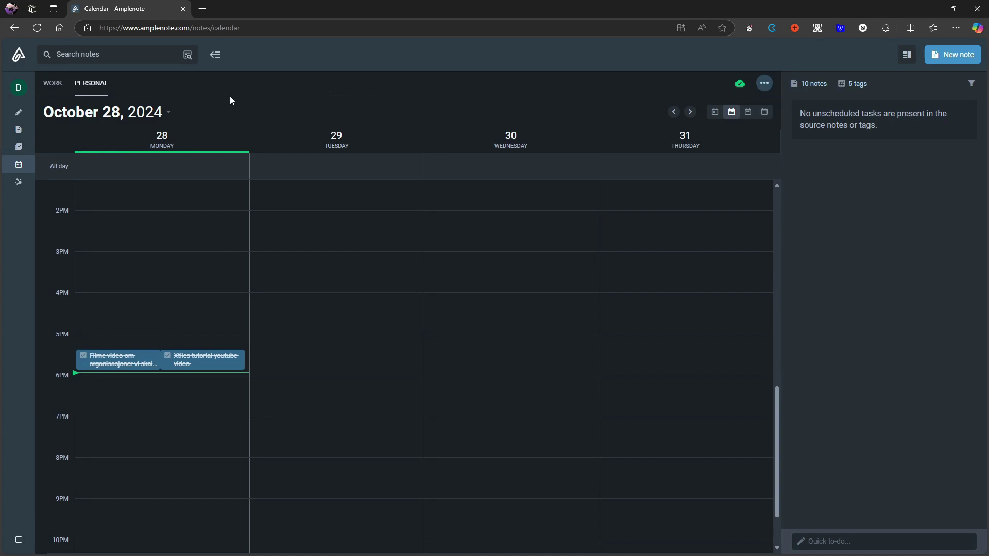
click(18, 56)
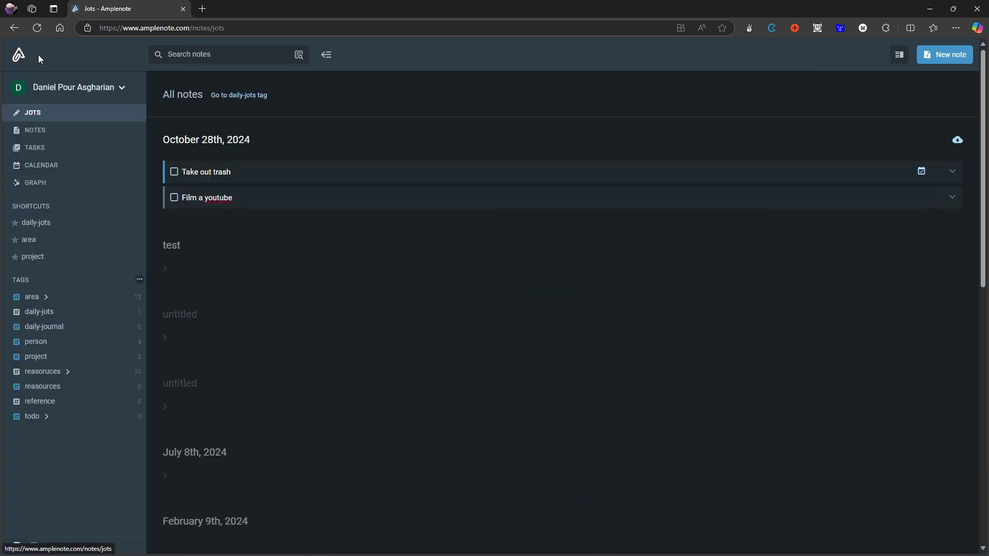
click(70, 89)
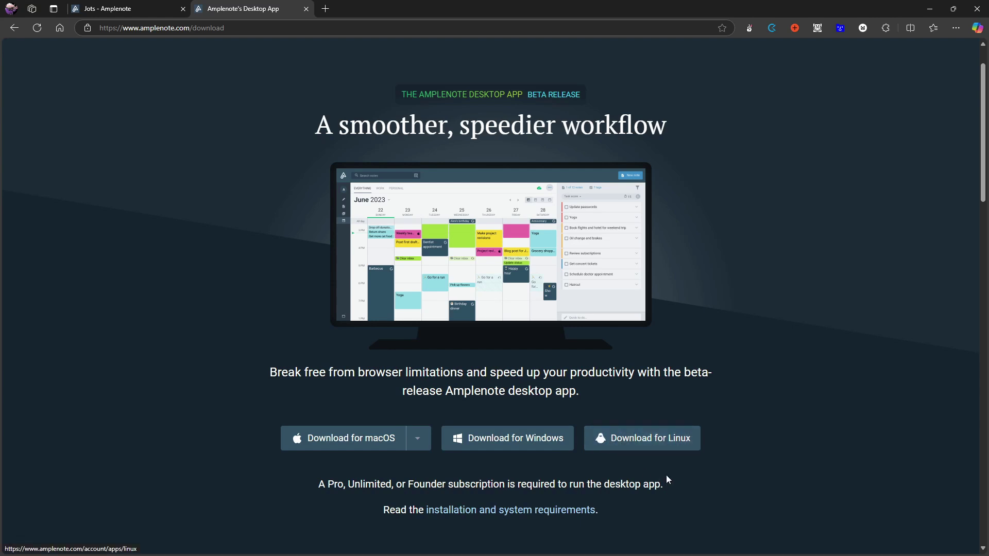
drag(656, 482, 310, 478)
click(636, 360)
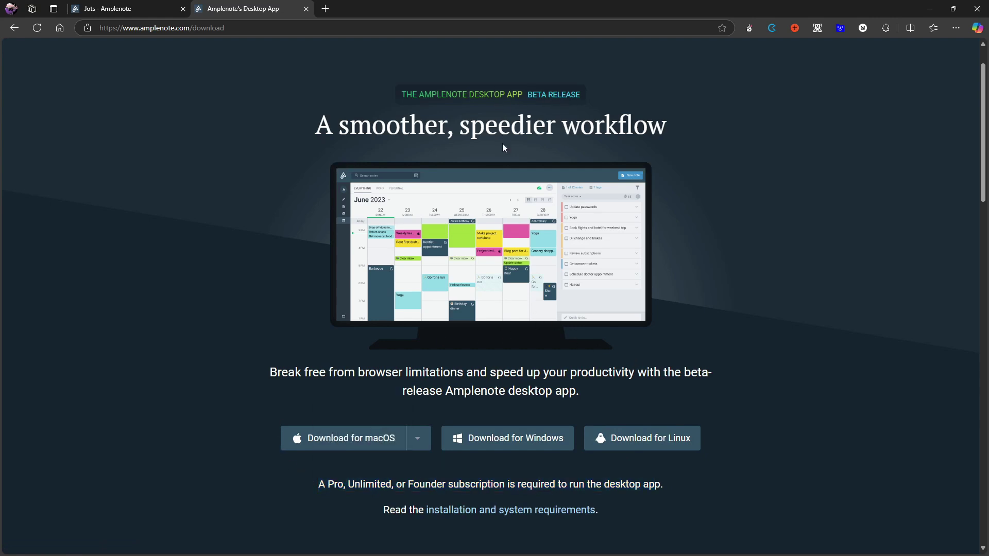
scroll(500, 154, down, 8)
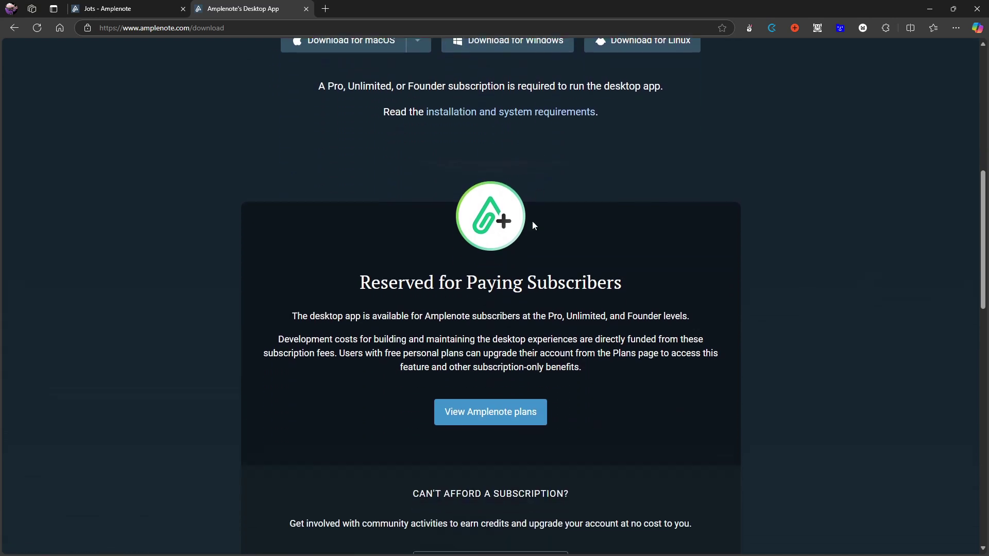
scroll(510, 268, down, 2)
scroll(486, 276, up, 1)
scroll(479, 273, down, 3)
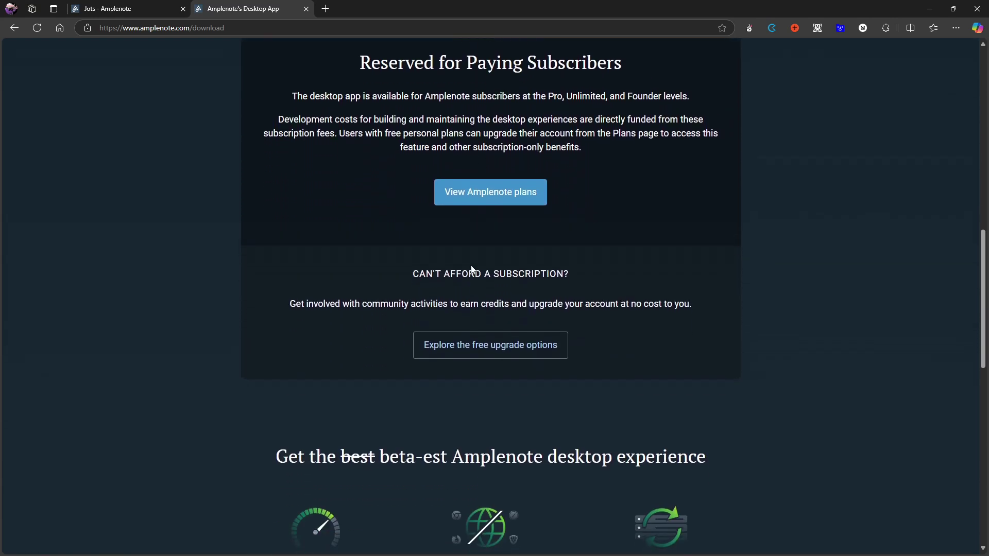
scroll(484, 265, down, 3)
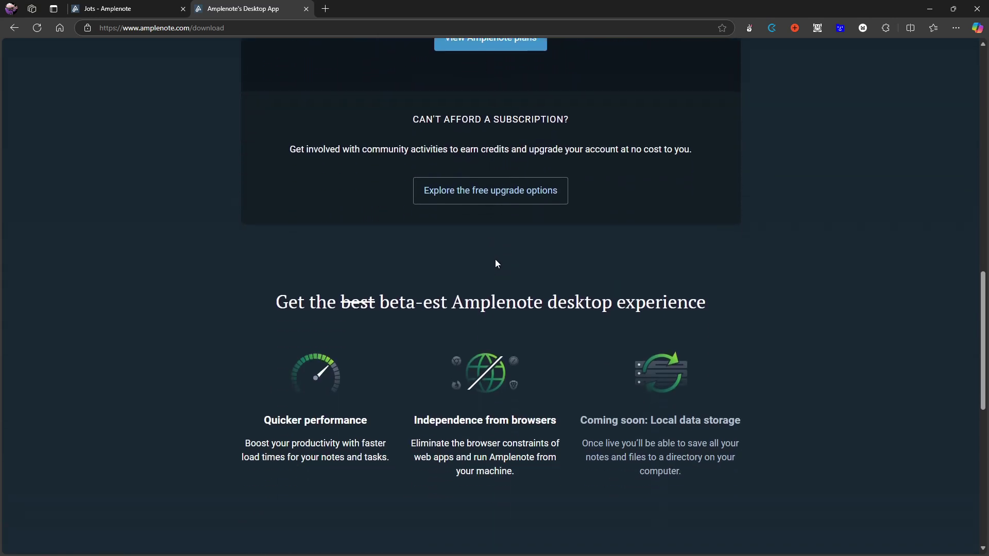
scroll(495, 262, down, 2)
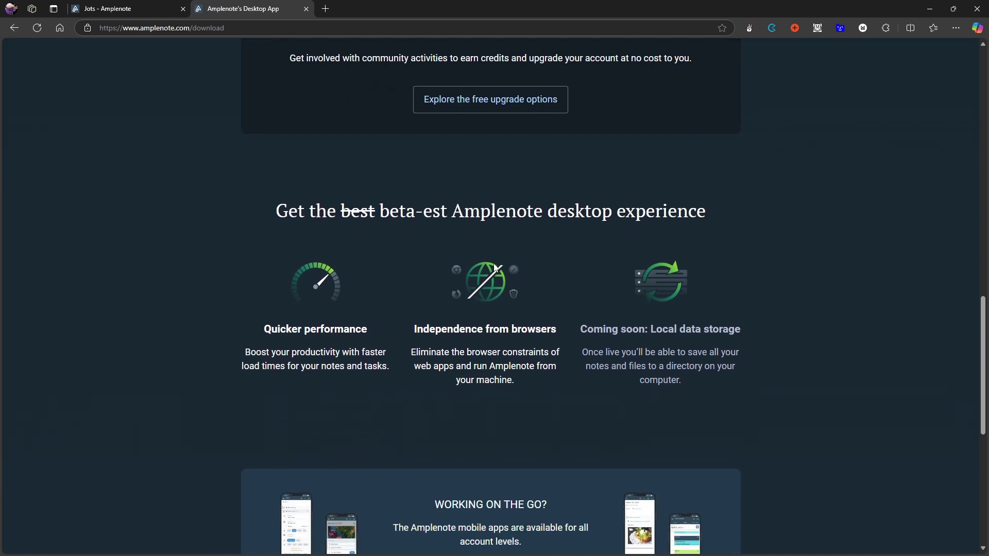
scroll(489, 261, down, 2)
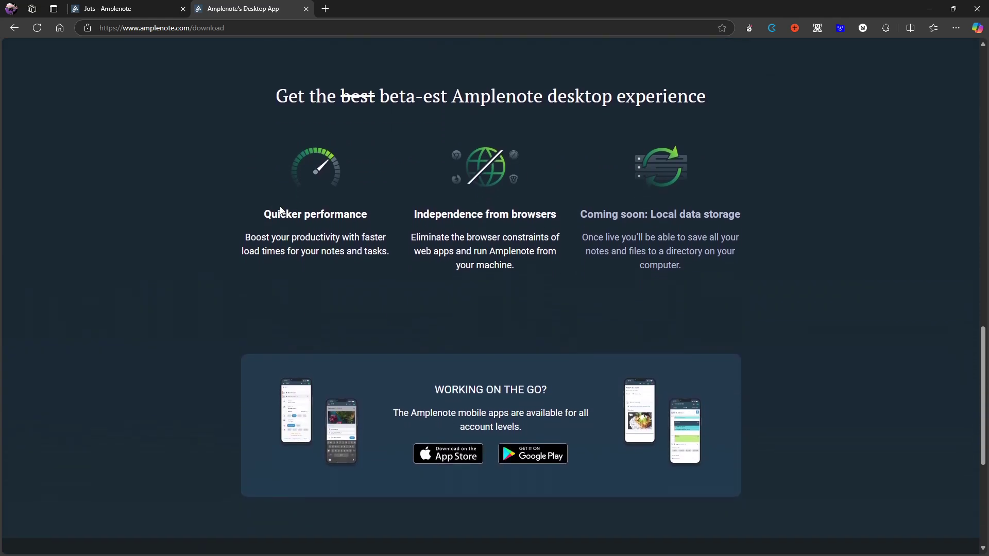
scroll(330, 237, up, 1)
scroll(329, 258, up, 1)
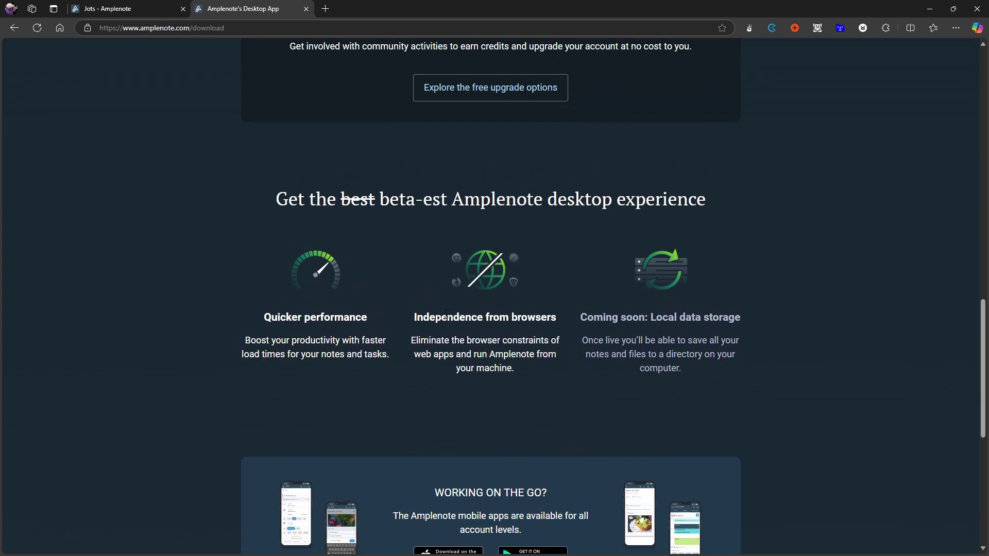
scroll(451, 324, up, 1)
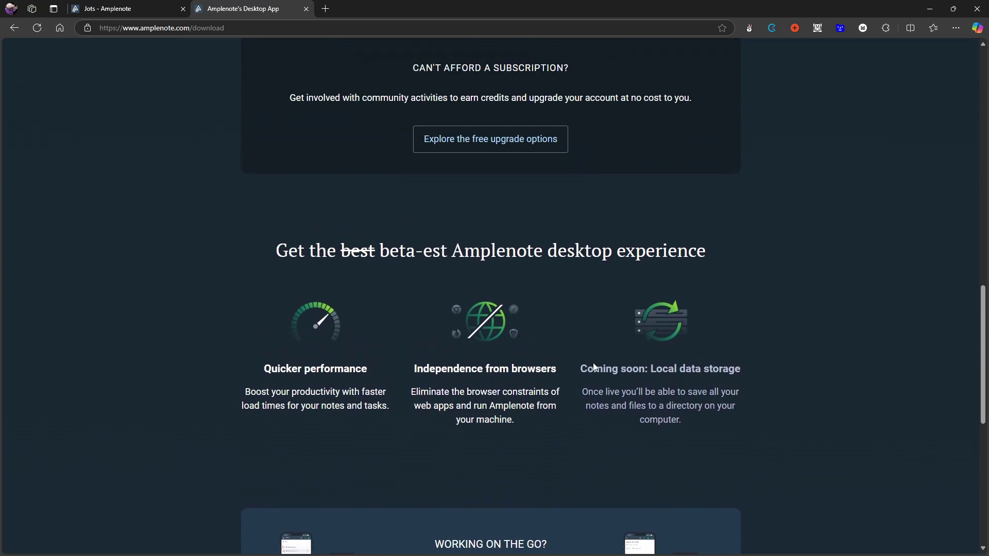
scroll(704, 381, up, 9)
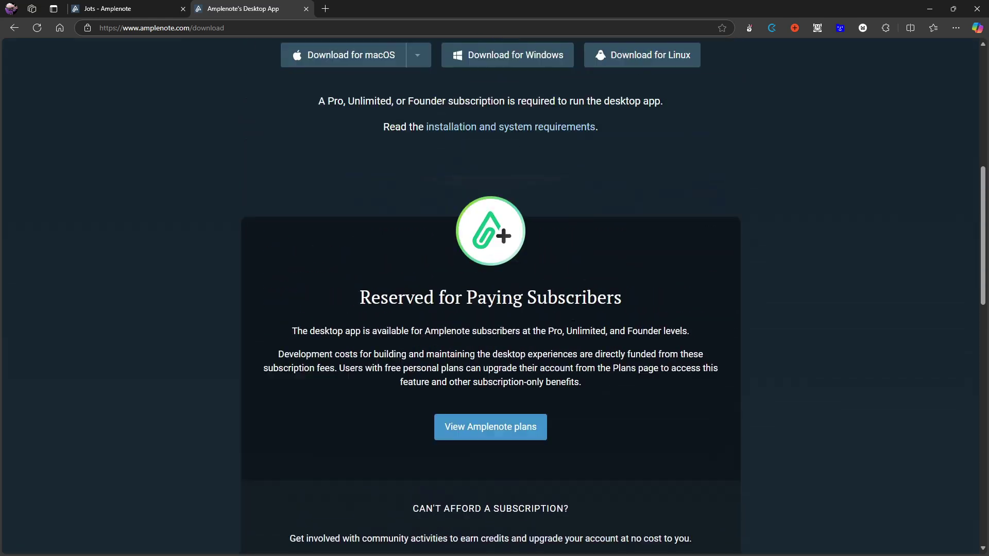
scroll(560, 322, up, 7)
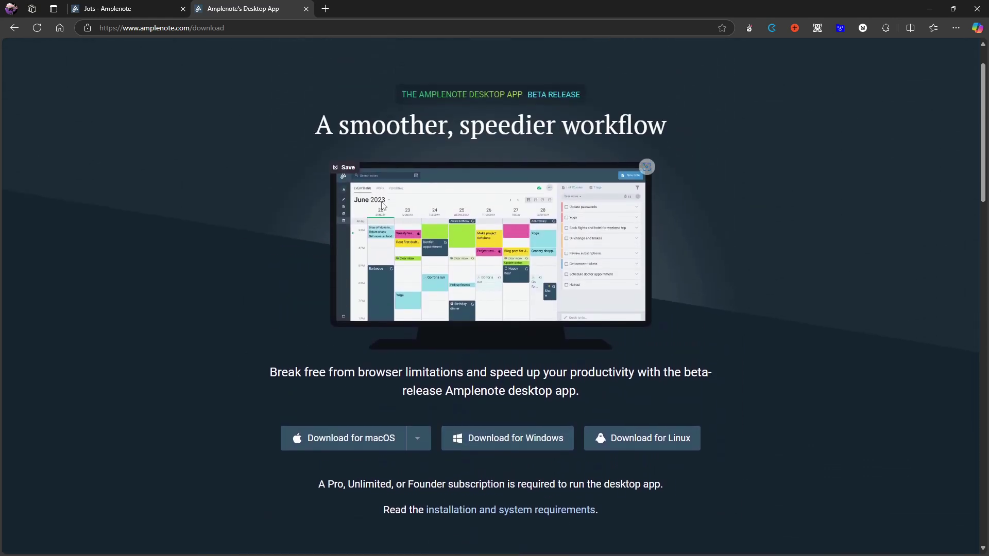
Switch back to the Jots tab listing the October 28th, 2024 tasks
click(138, 11)
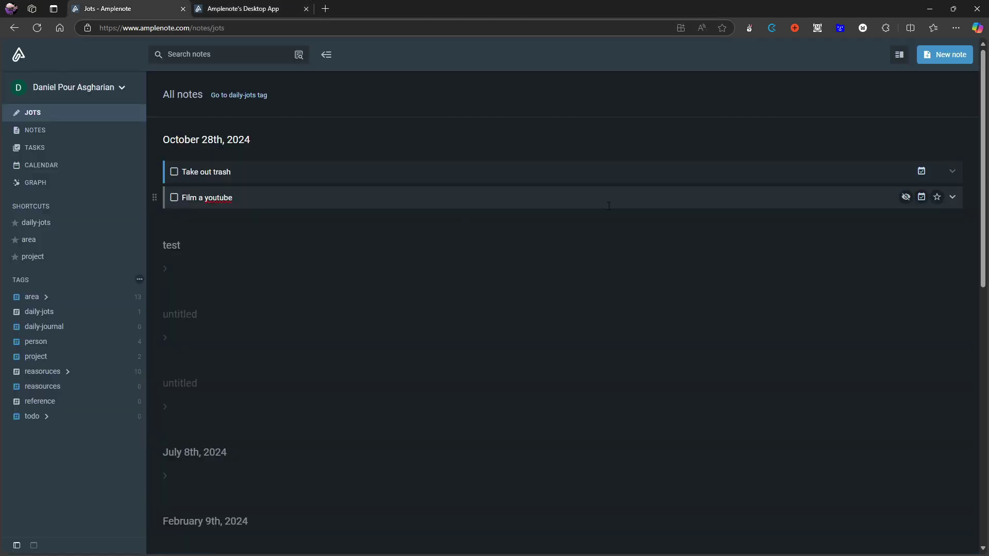